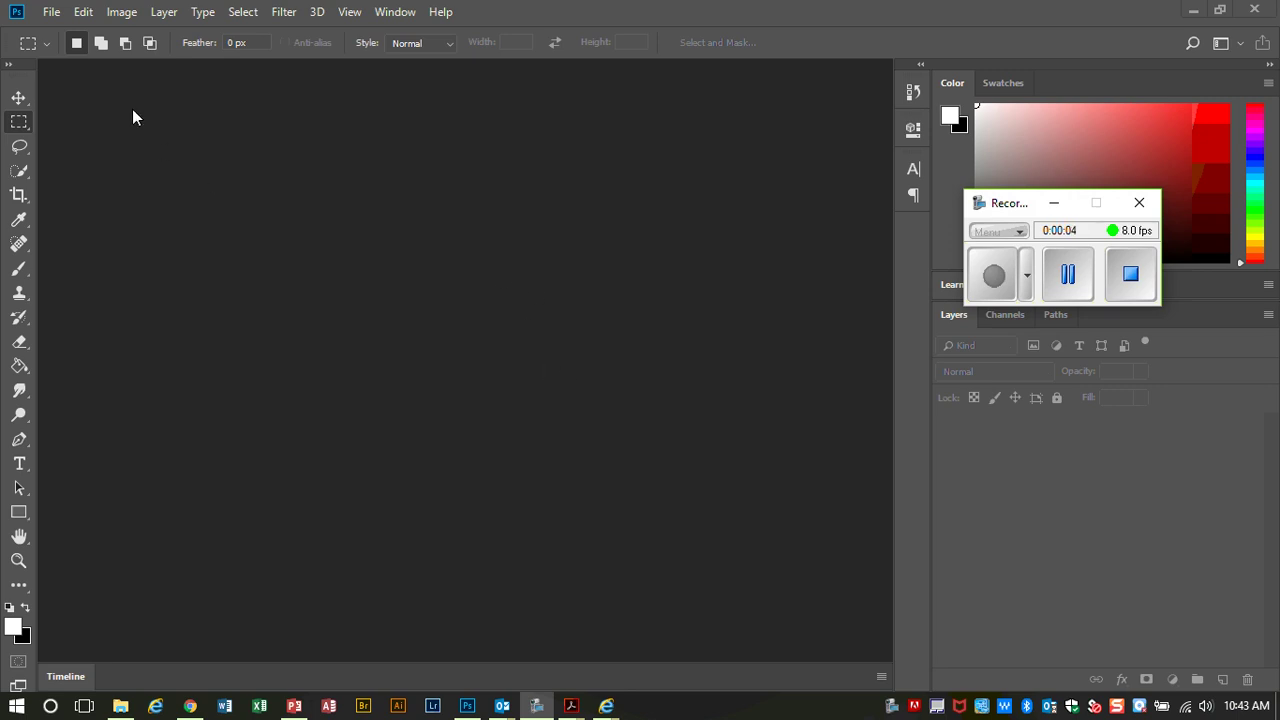
# Bring up the File > Open dialog and browse the files on the Desktop.
pyautogui.click(53, 16)
pyautogui.click(77, 52)
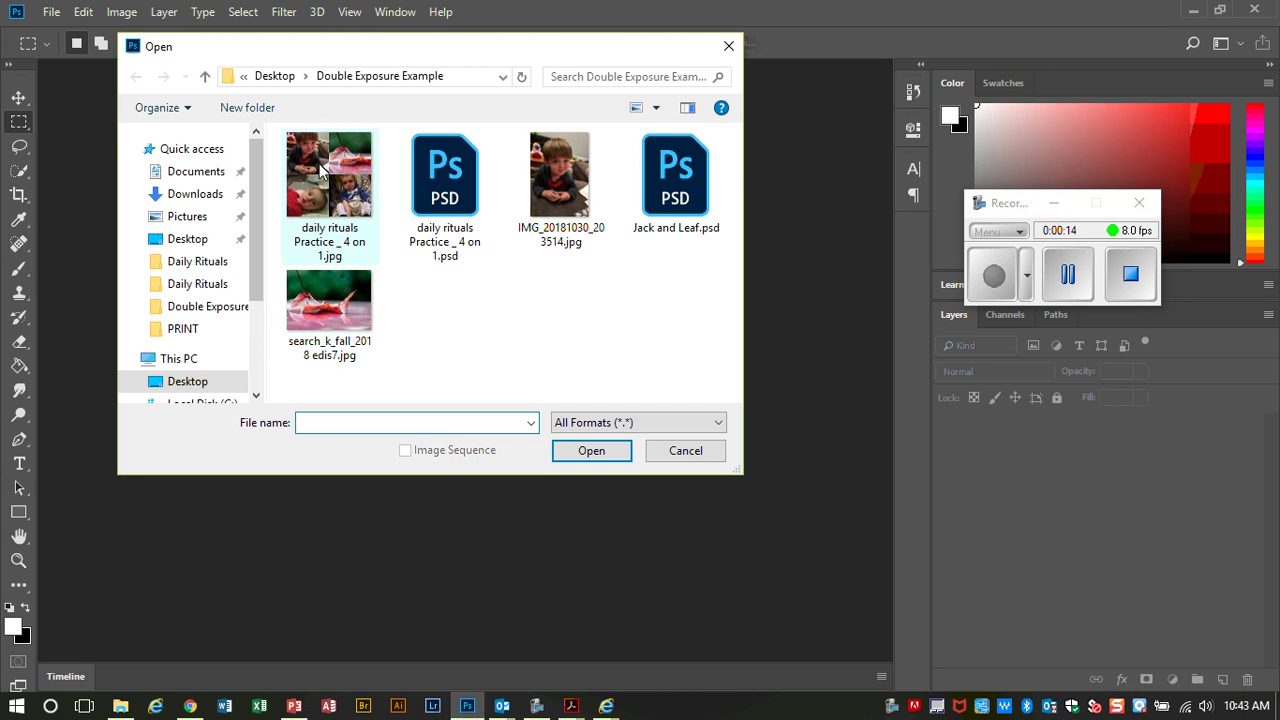
pyautogui.click(325, 195)
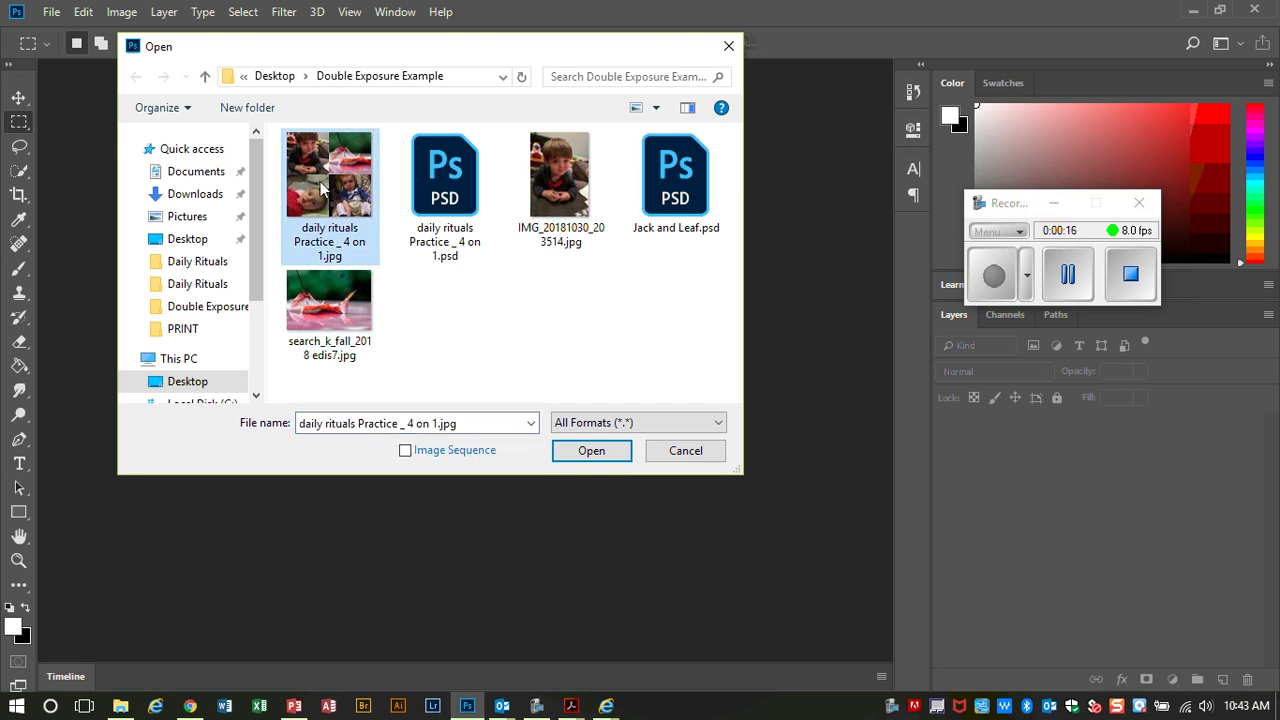
pyautogui.click(192, 241)
pyautogui.scroll(-10, 560, 170)
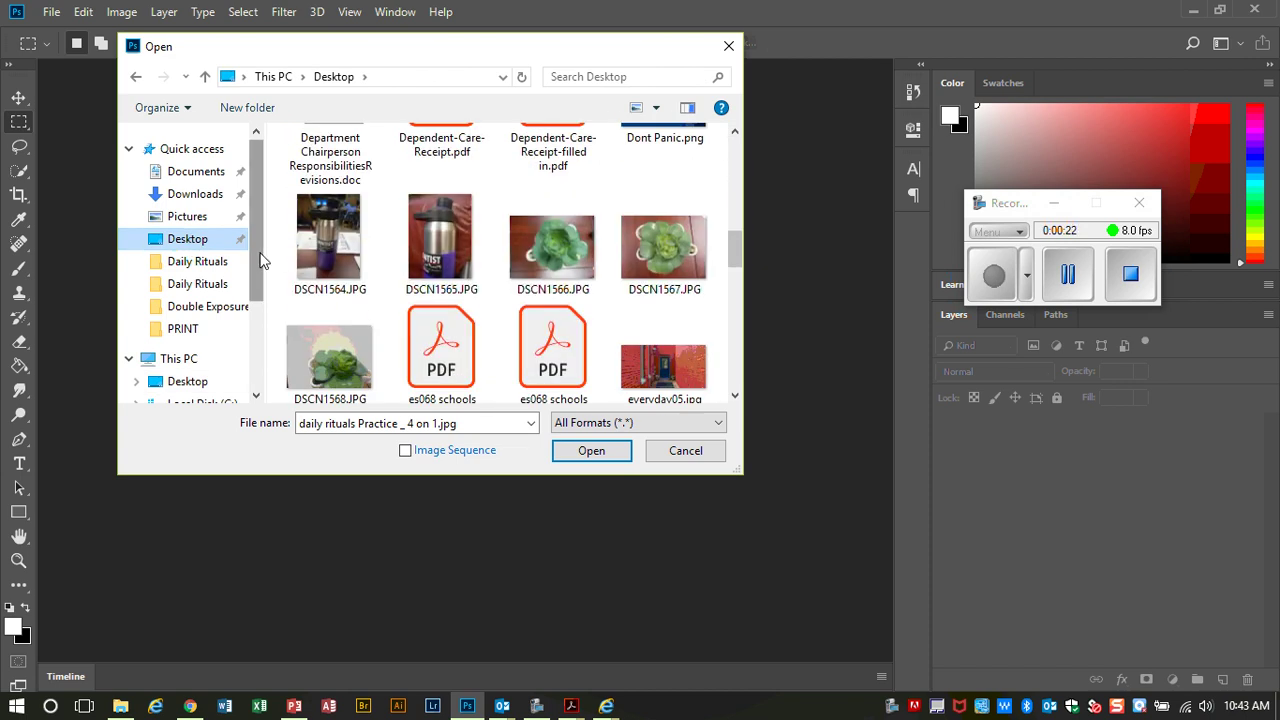
pyautogui.scroll(-2, 262, 262)
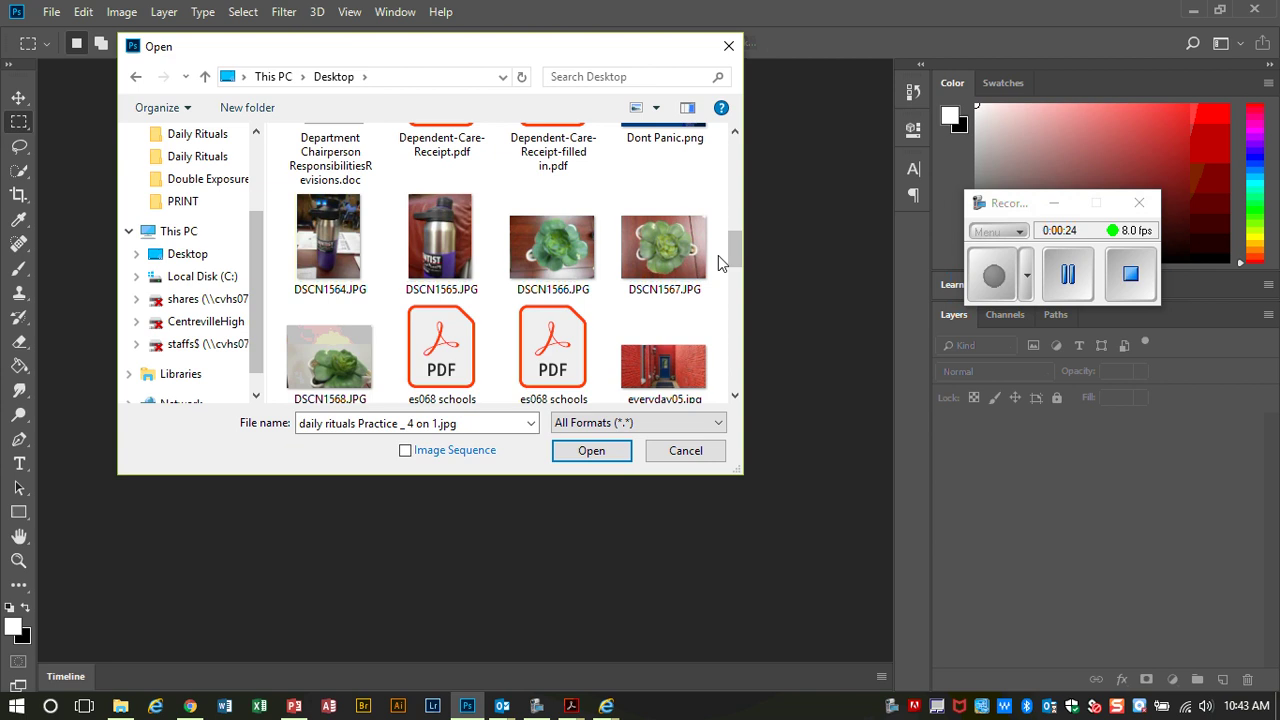
pyautogui.moveTo(742, 250); pyautogui.dragTo(735, 298)
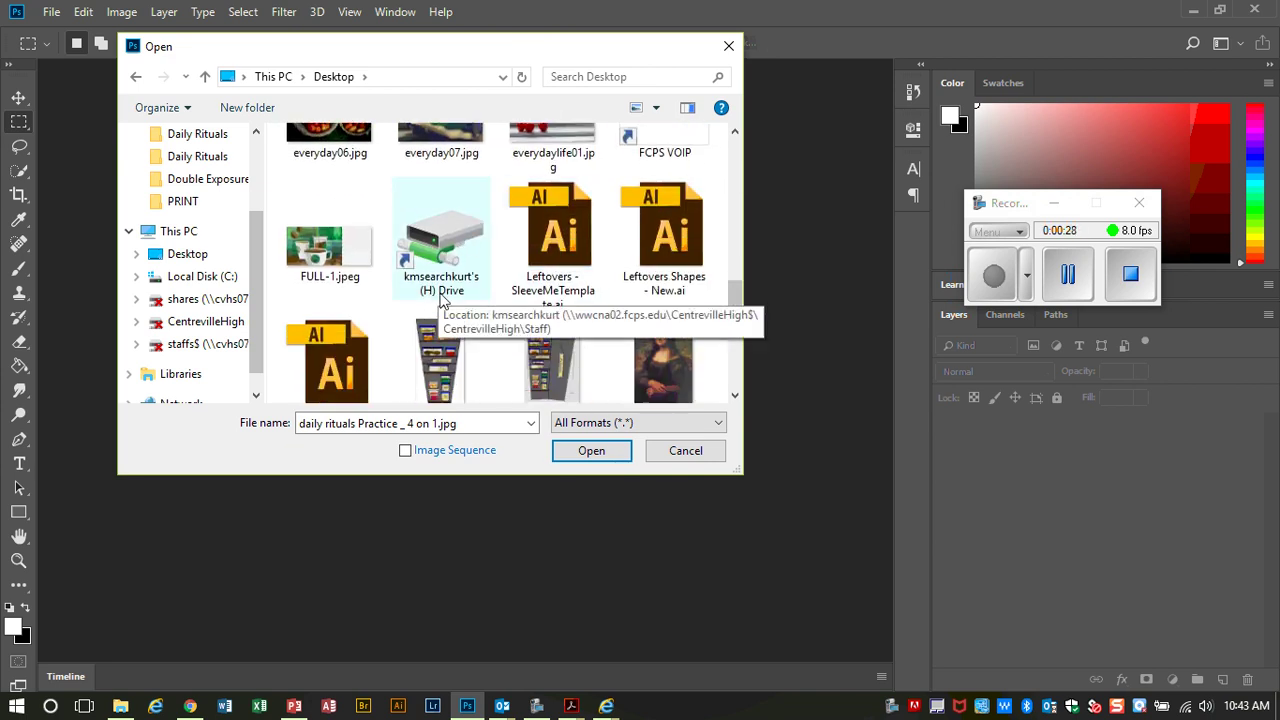
# Navigate from the home drive to 17-18 Photo > Photo 1 > 2 - Shooting Assignments > Daily Rituals.
pyautogui.click(440, 270)
pyautogui.doubleClick(440, 276)
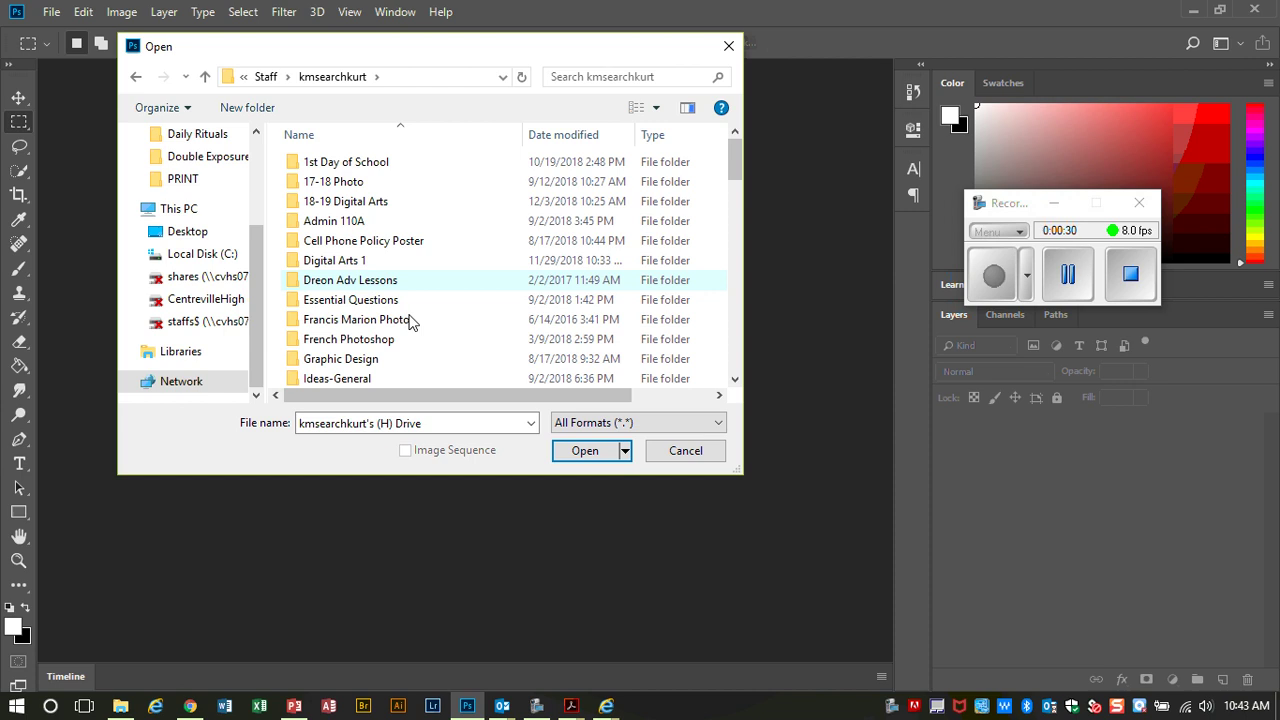
pyautogui.doubleClick(362, 182)
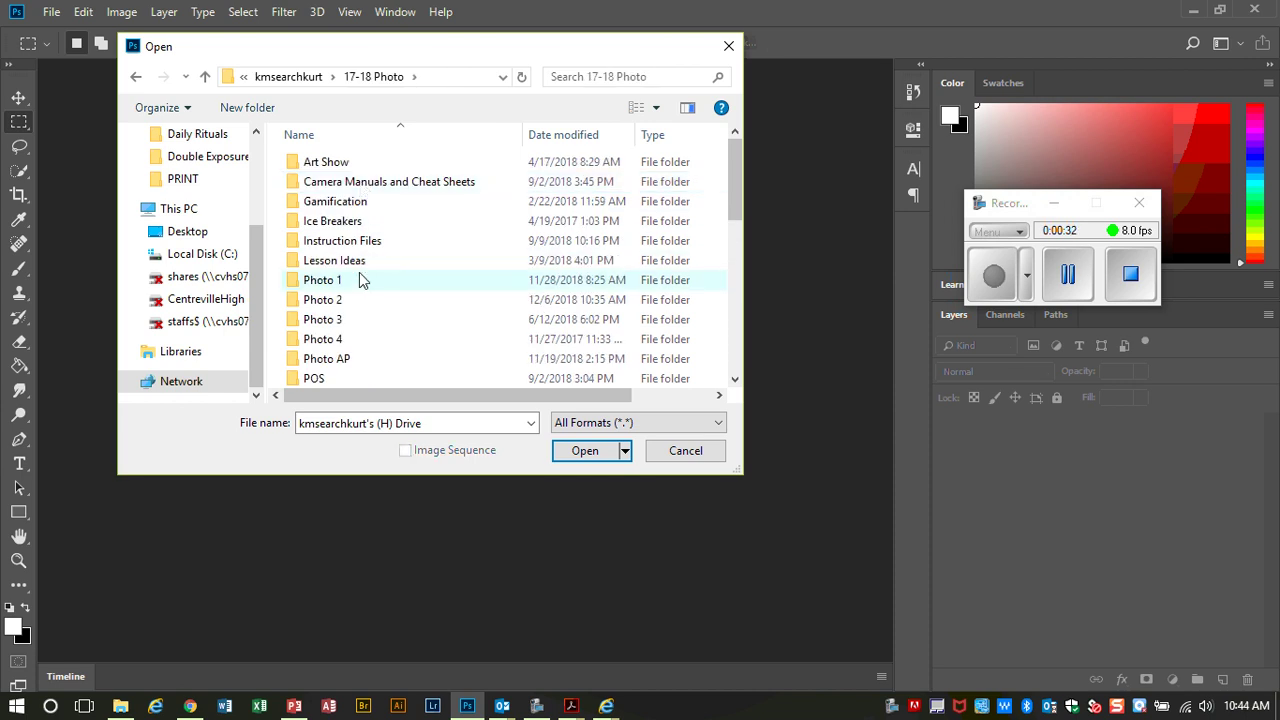
pyautogui.click(362, 283)
pyautogui.doubleClick(362, 284)
pyautogui.scroll(-2, 410, 300)
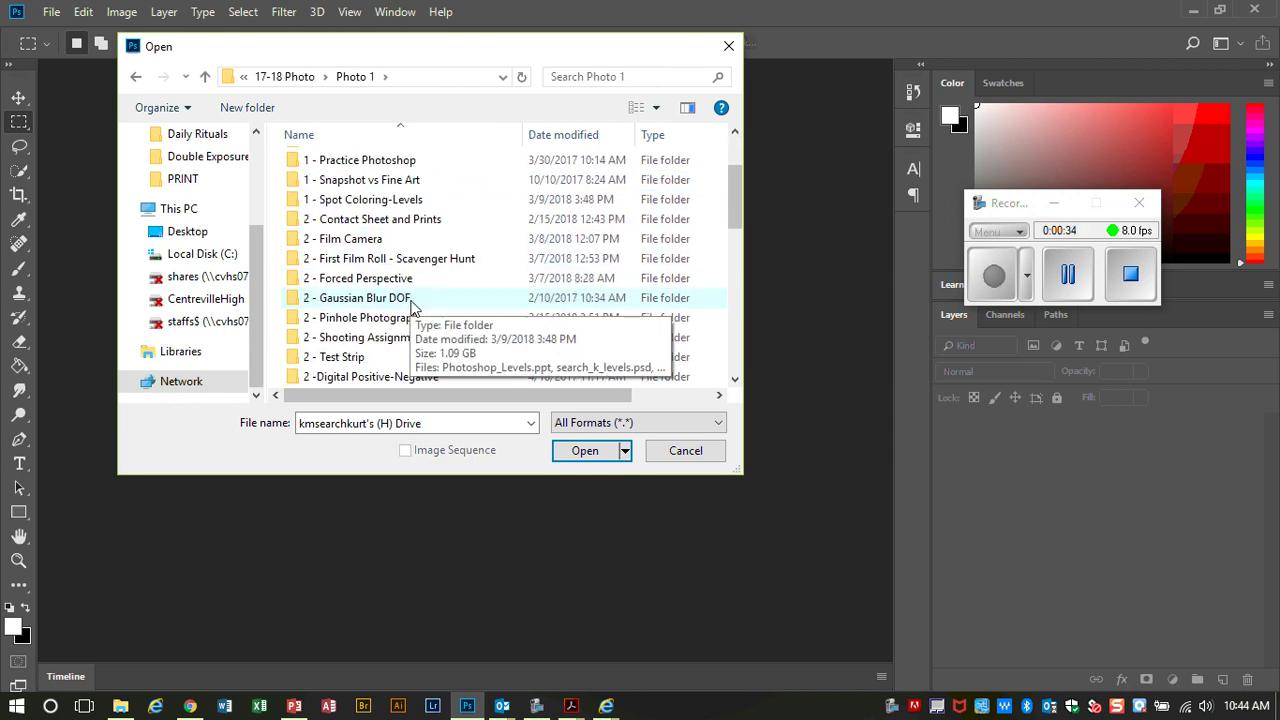
pyautogui.scroll(-1, 405, 300)
pyautogui.doubleClick(400, 287)
pyautogui.click(362, 172)
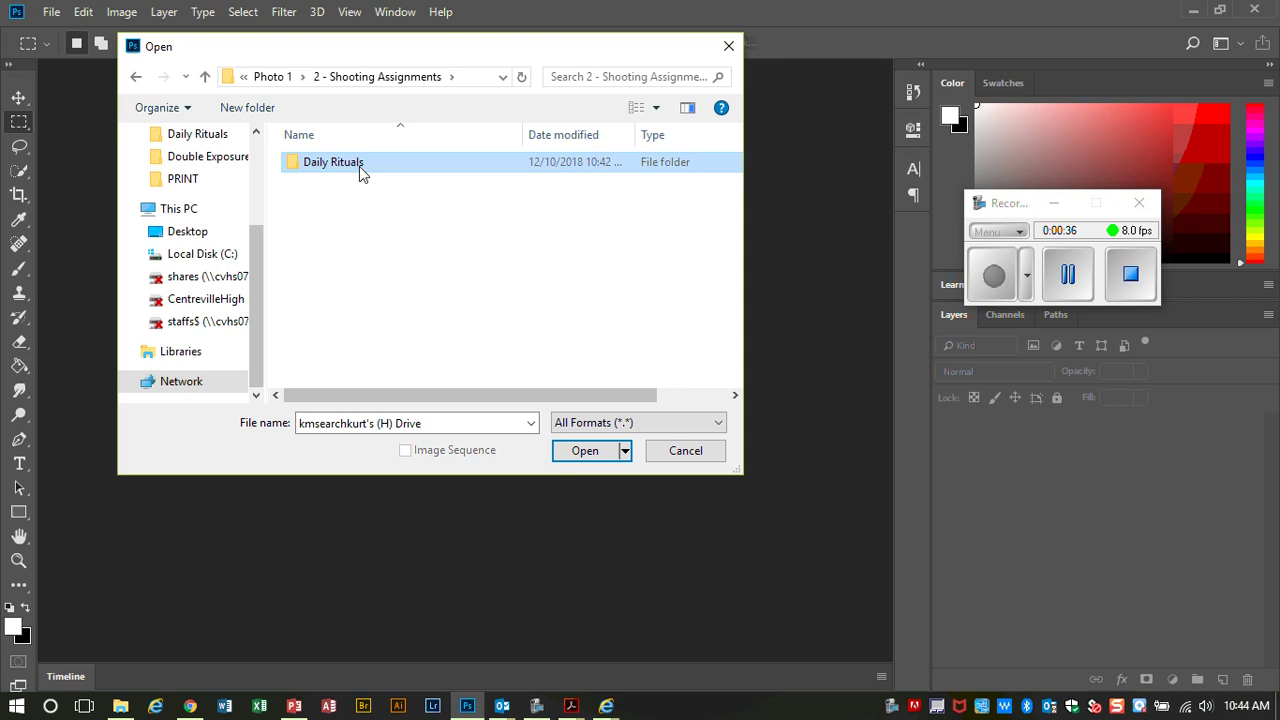
pyautogui.doubleClick(362, 172)
pyautogui.moveTo(737, 189); pyautogui.dragTo(737, 357)
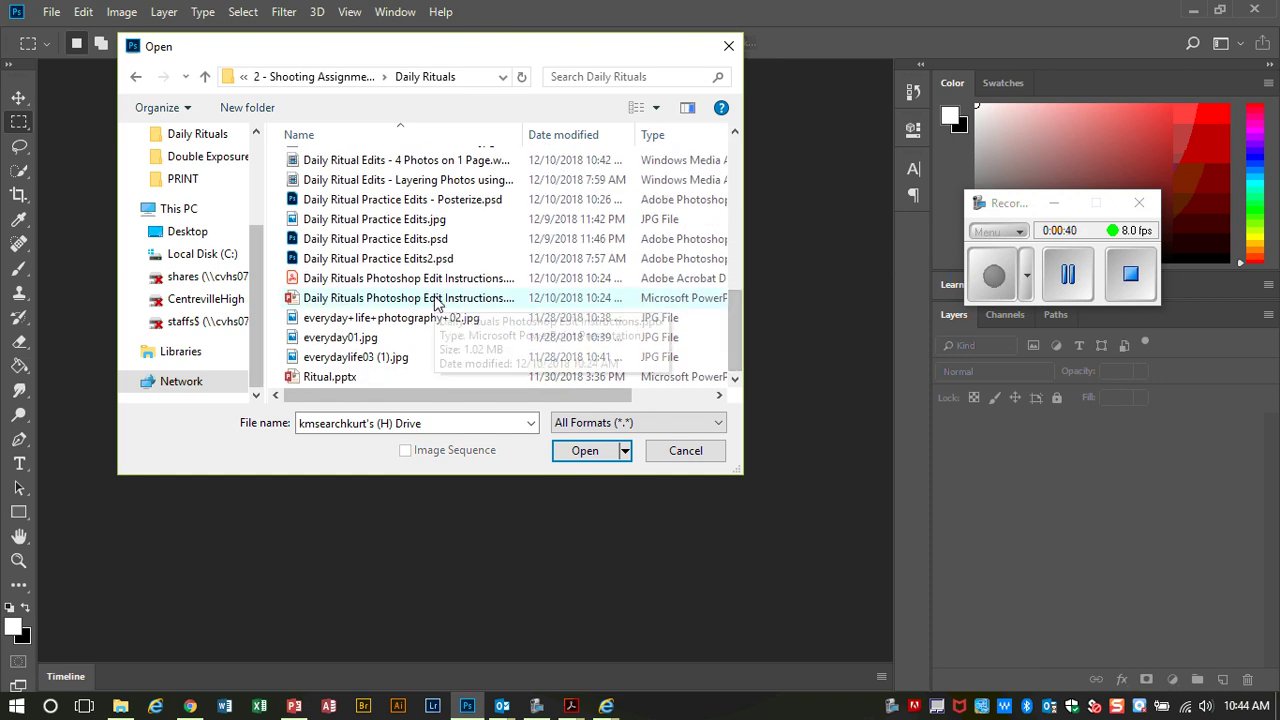
# Switch to large thumbnails and open Daily Ritual Practice Edits.jpg.
pyautogui.click(412, 224)
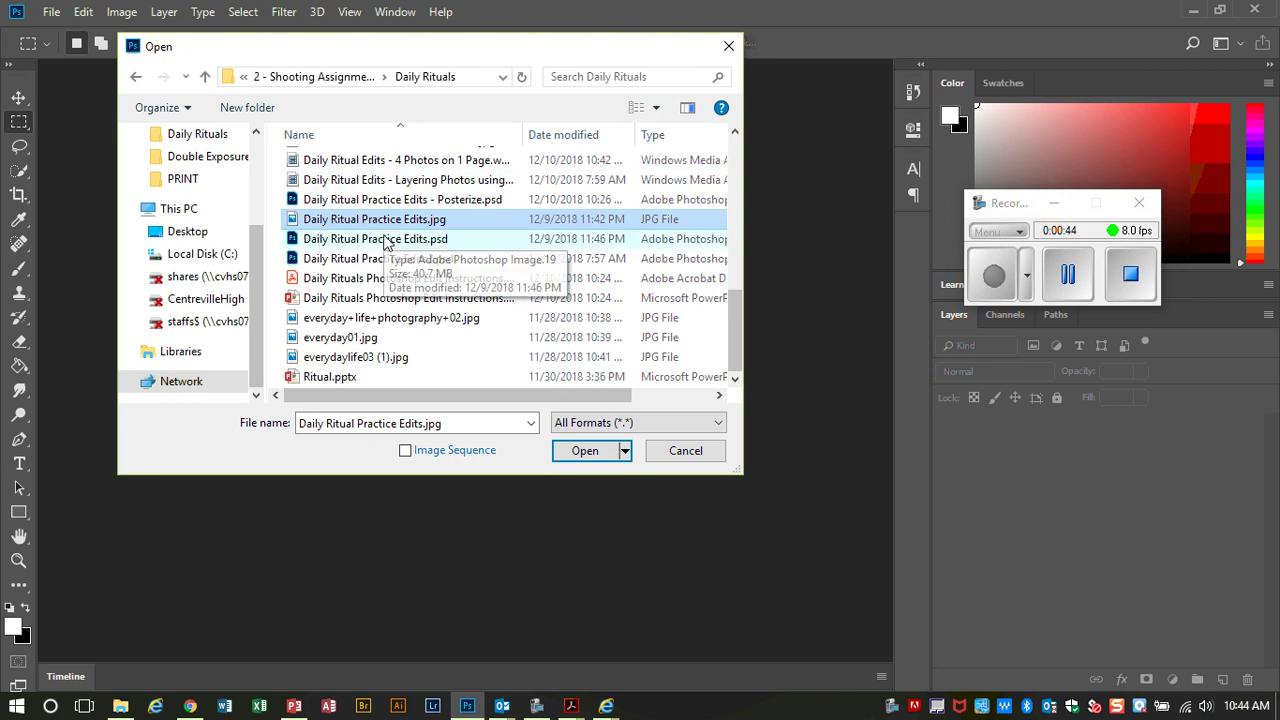
pyautogui.click(658, 109)
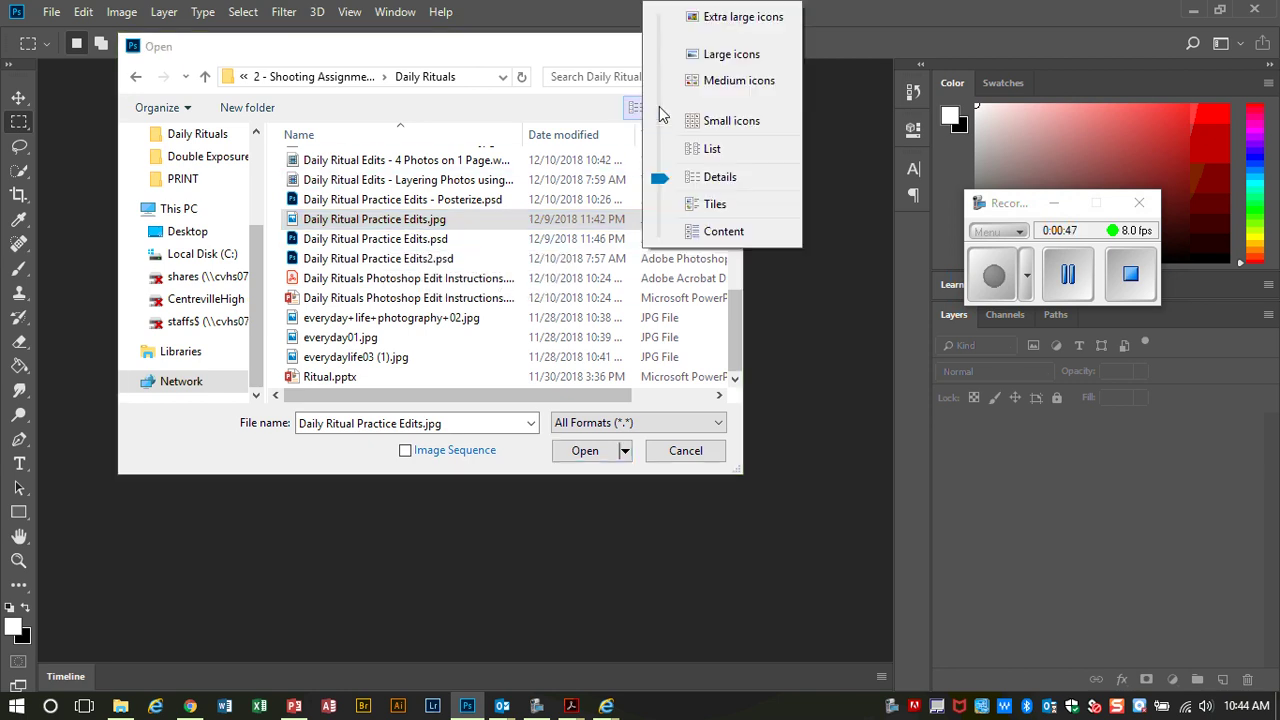
pyautogui.click(716, 58)
pyautogui.moveTo(733, 167); pyautogui.dragTo(733, 328)
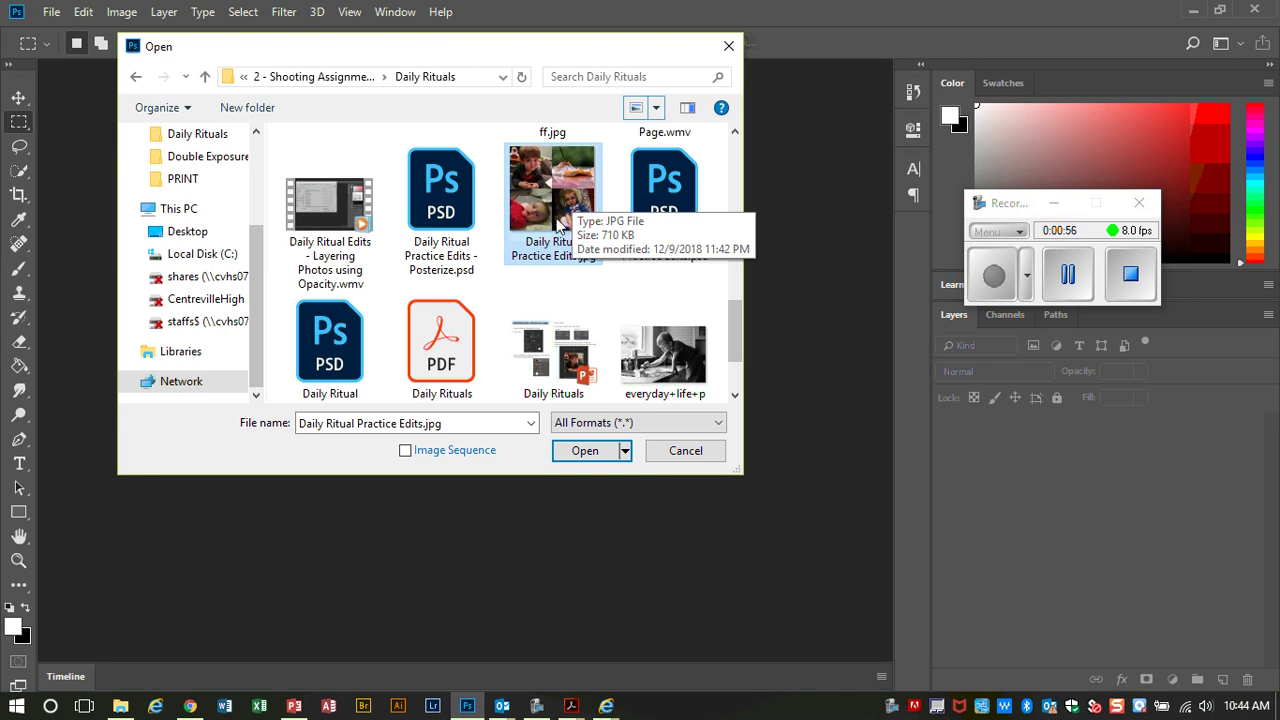
pyautogui.click(585, 451)
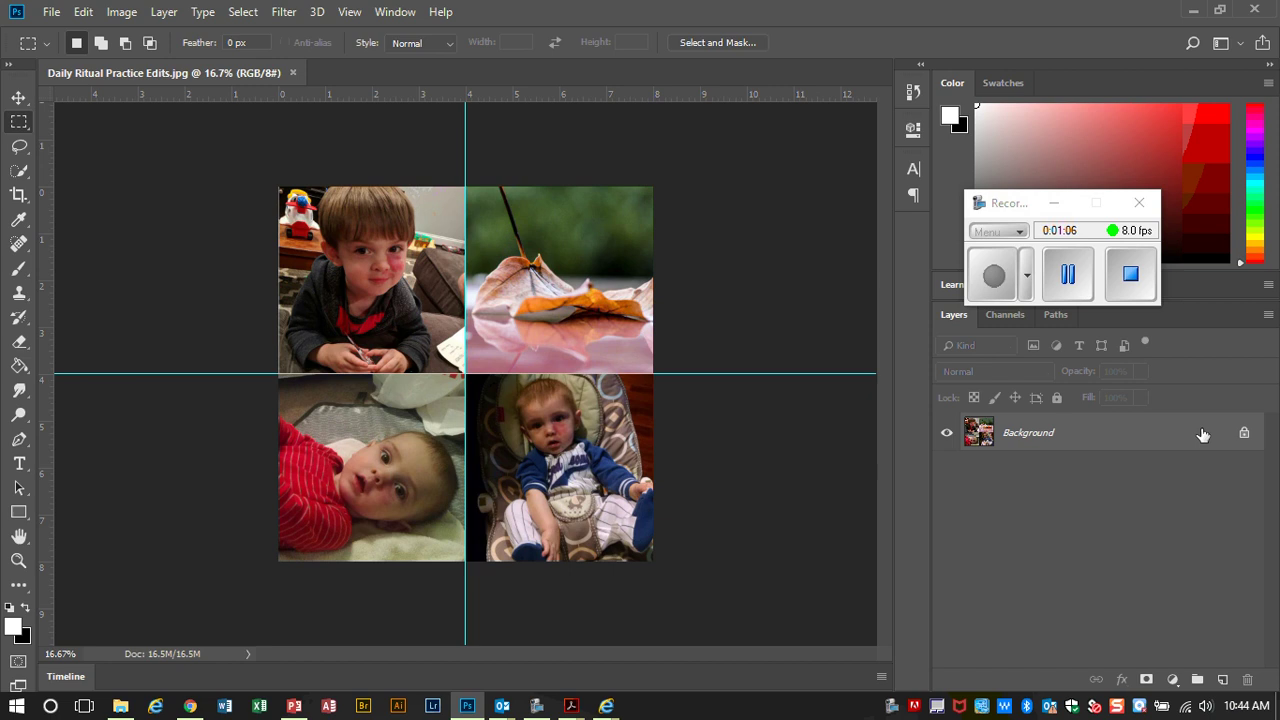
# Duplicate the Background layer to create a Background copy layer.
pyautogui.rightClick(1104, 434)
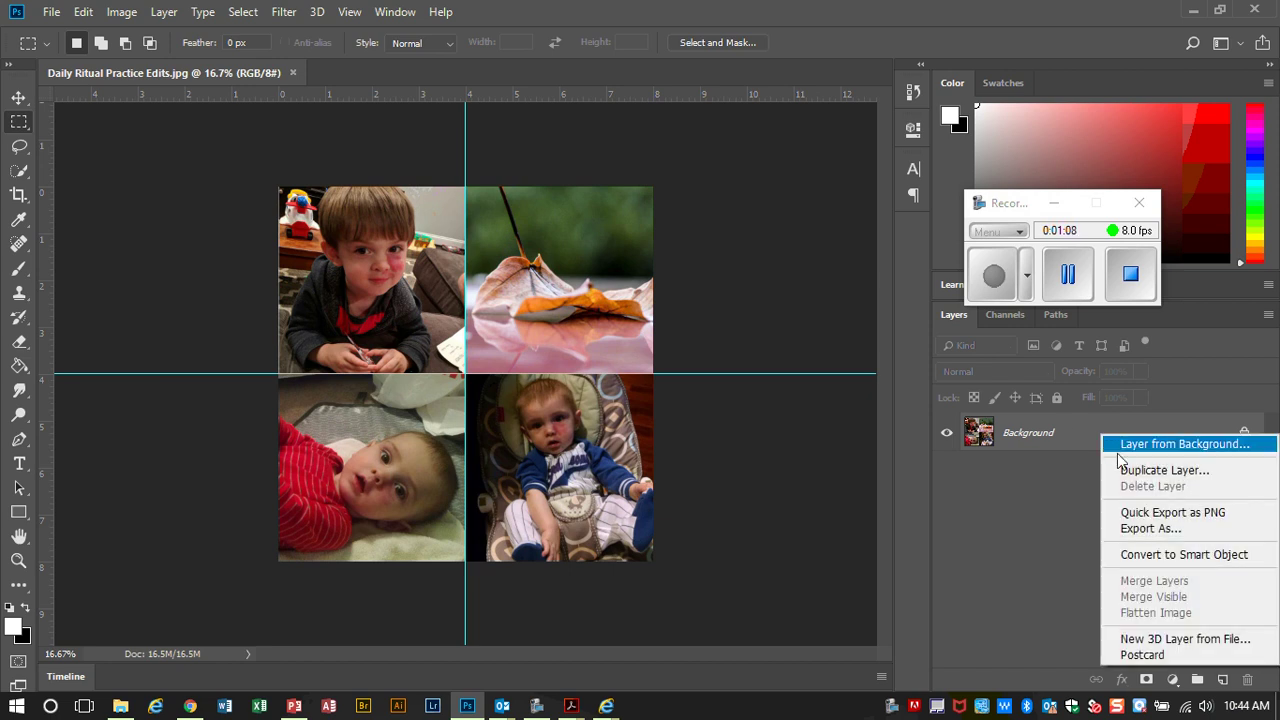
pyautogui.click(1110, 470)
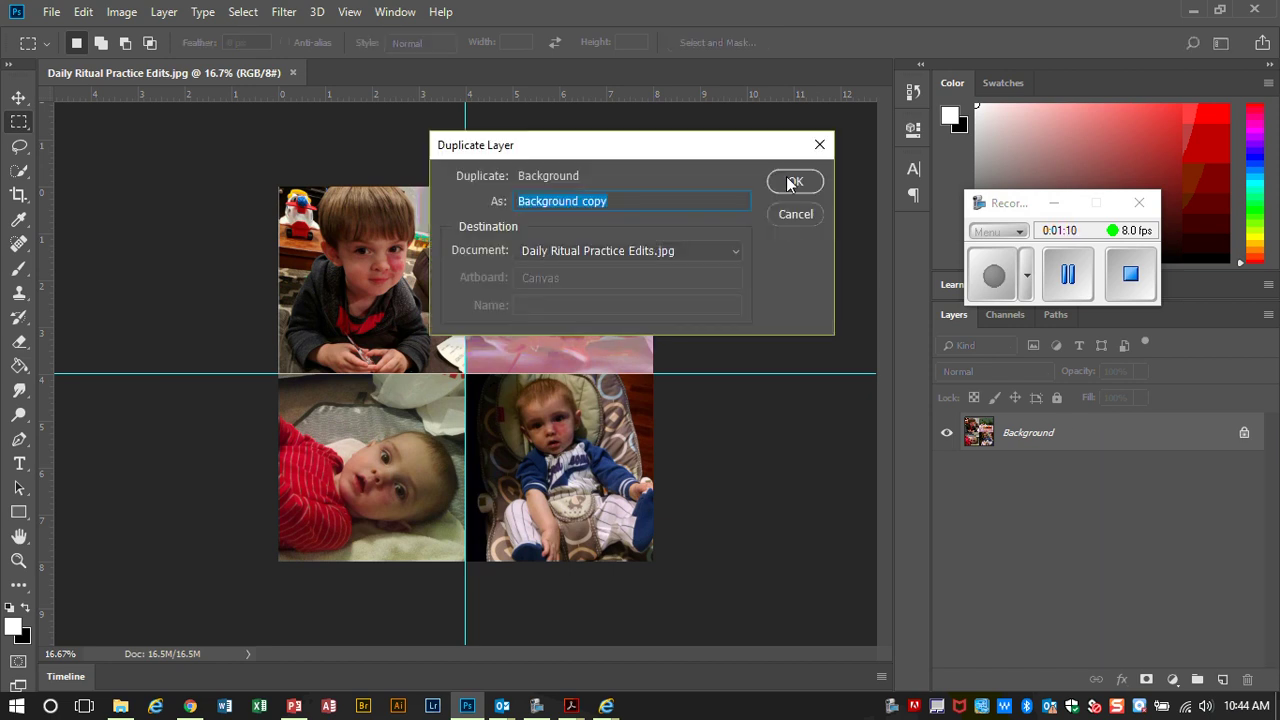
pyautogui.click(789, 185)
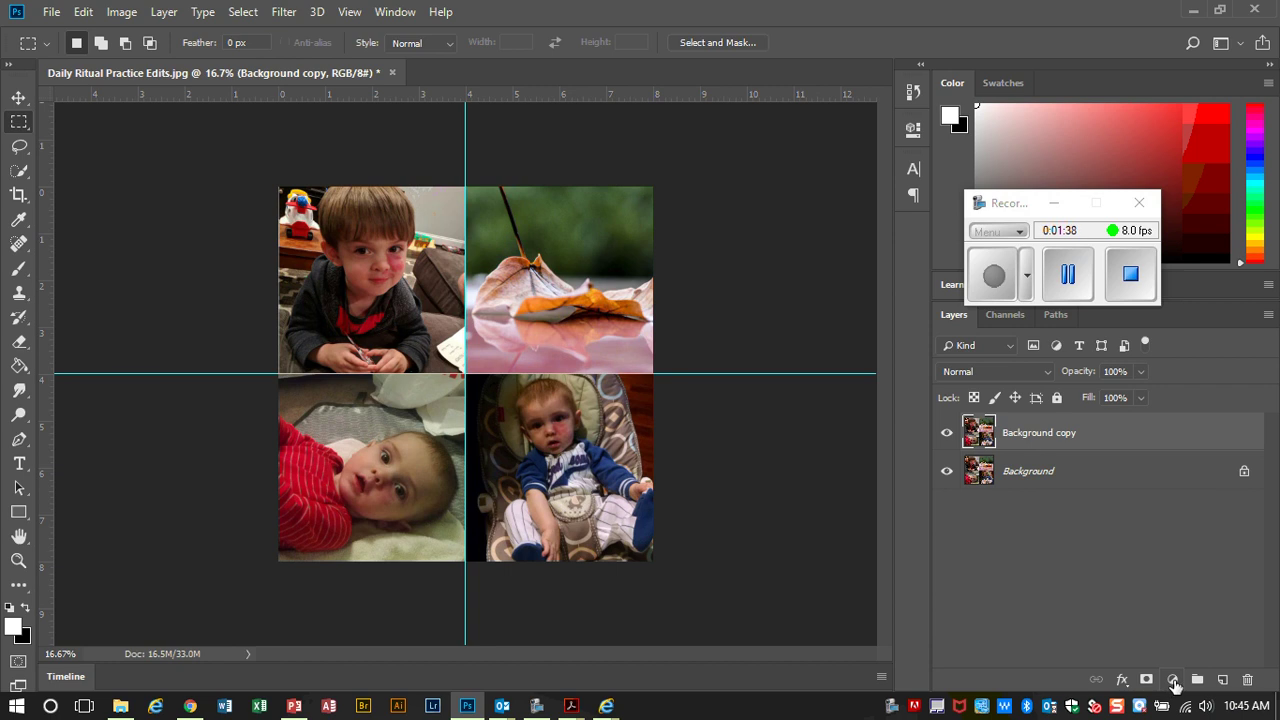
# Add a Black & White adjustment layer above Background copy, turning the collage grayscale.
pyautogui.click(1174, 681)
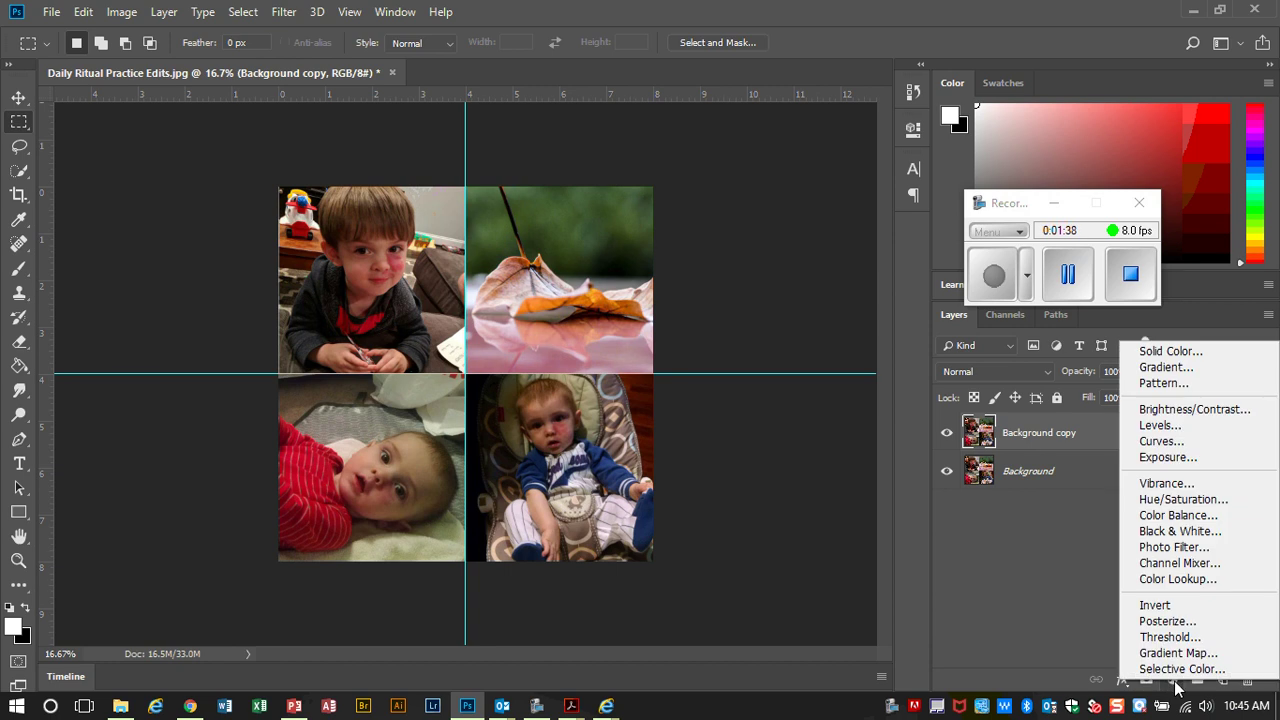
pyautogui.click(1218, 538)
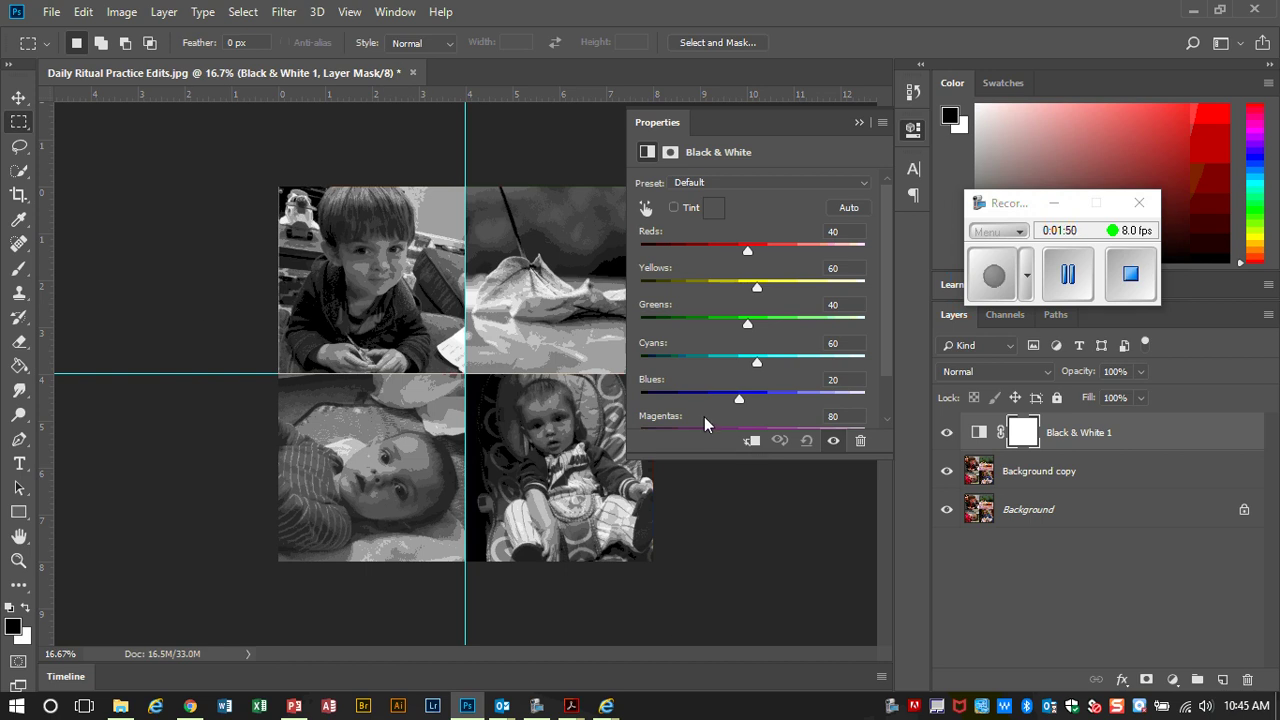
pyautogui.click(913, 131)
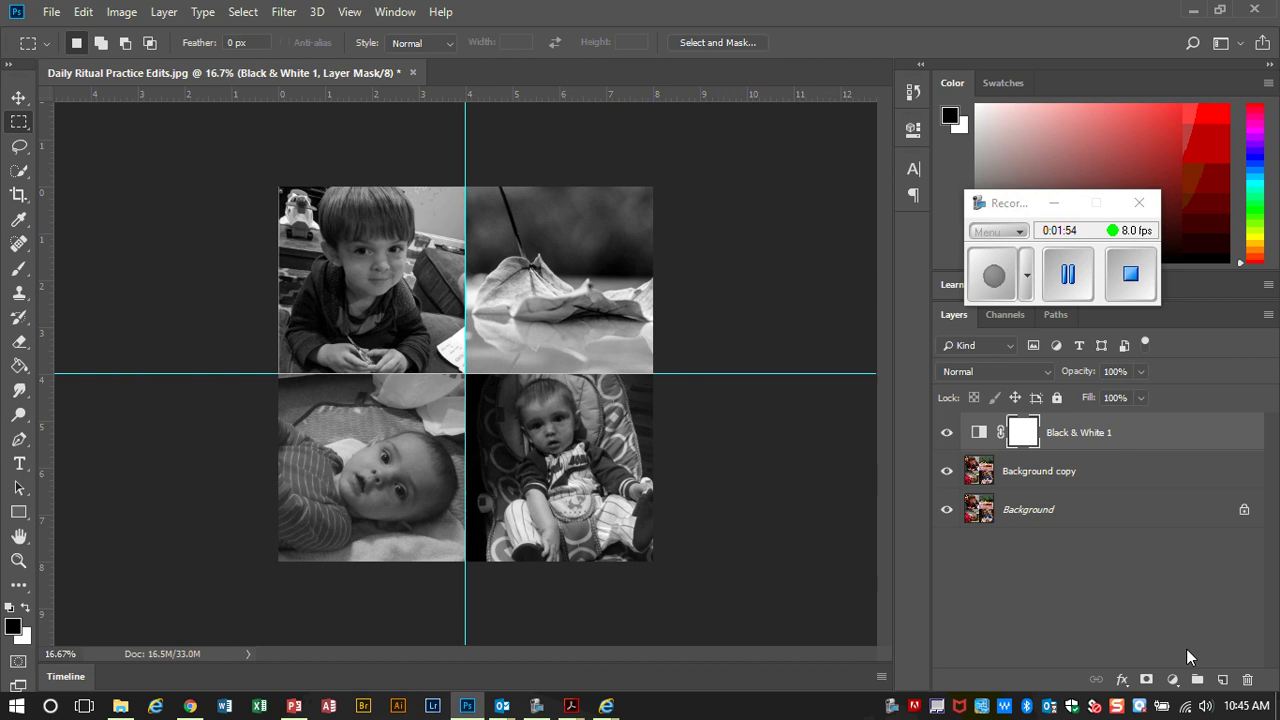
pyautogui.click(1174, 682)
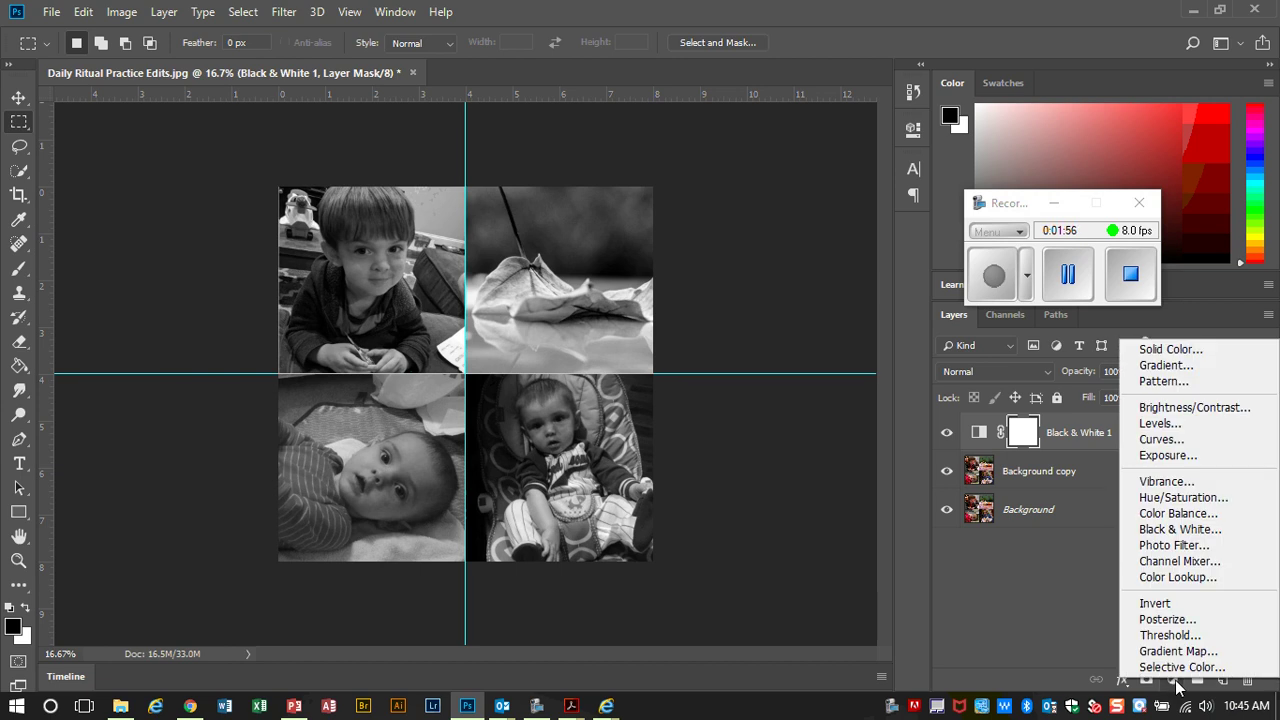
# Add a Brightness/Contrast adjustment layer with Brightness 19 and Contrast 46.
pyautogui.click(1216, 408)
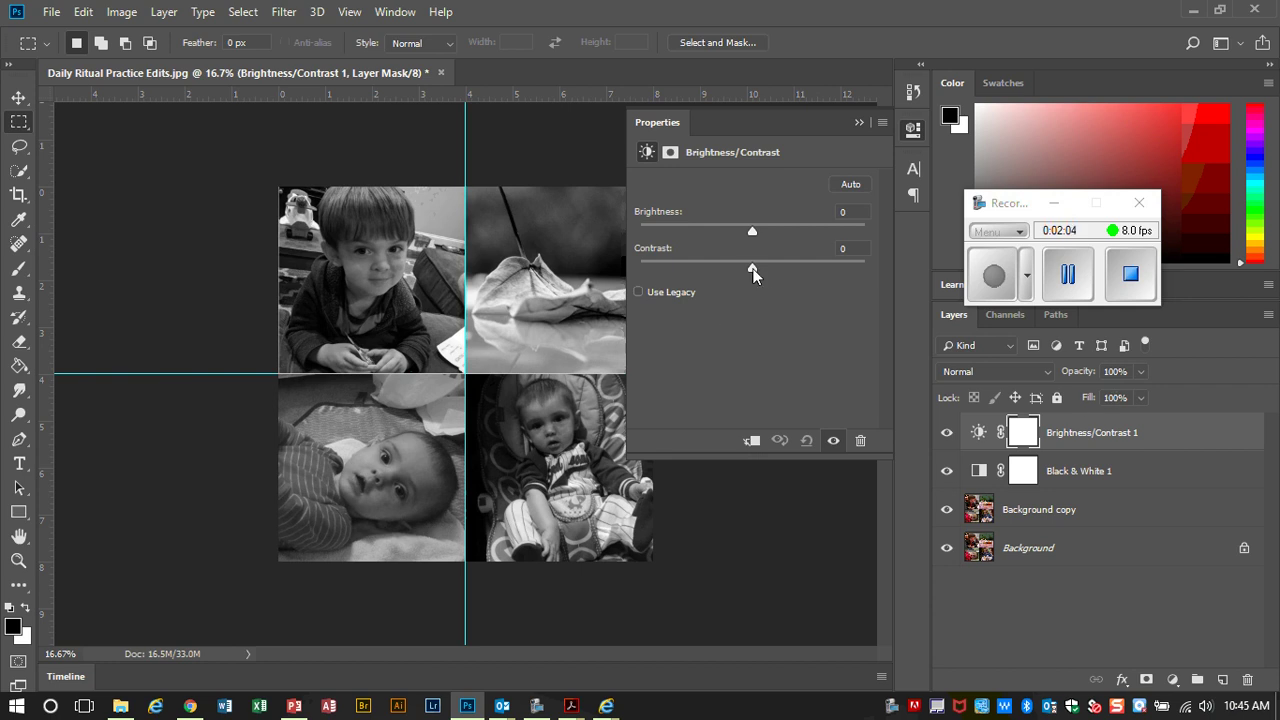
pyautogui.moveTo(753, 272); pyautogui.dragTo(799, 272)
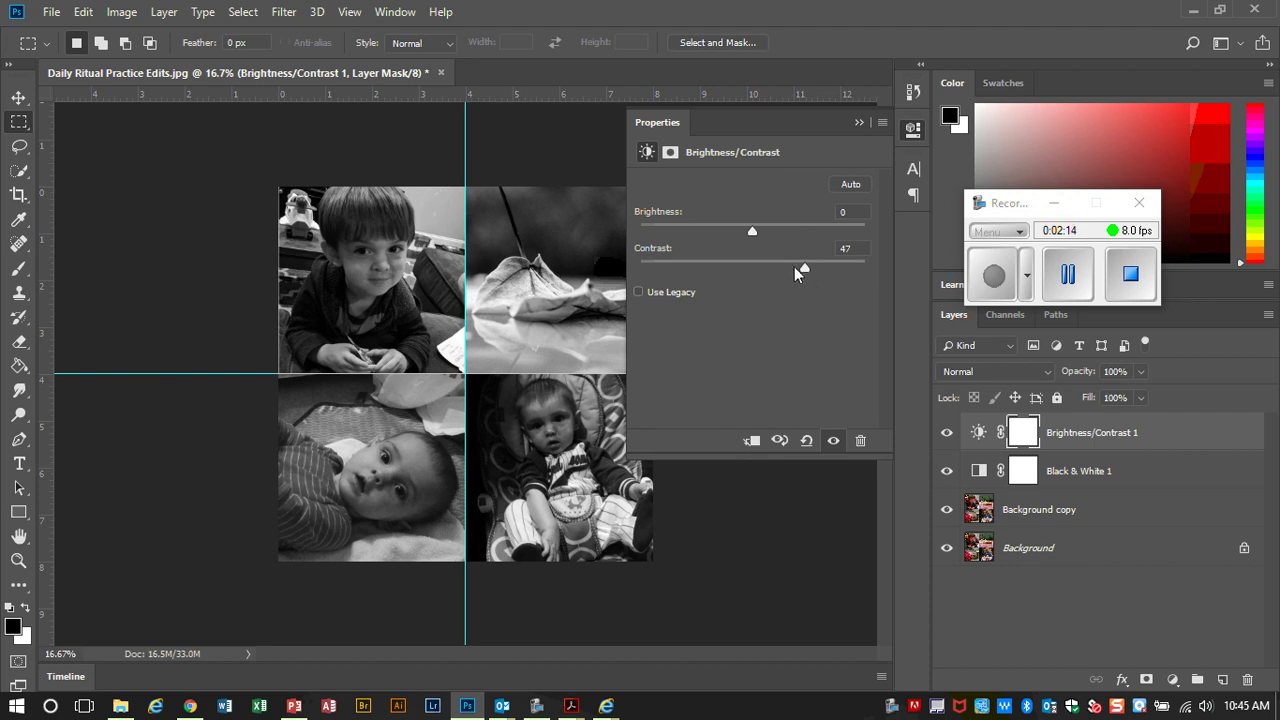
pyautogui.moveTo(804, 268)
pyautogui.mouseDown()
pyautogui.moveTo(654, 269)
pyautogui.moveTo(800, 268)
pyautogui.mouseUp()
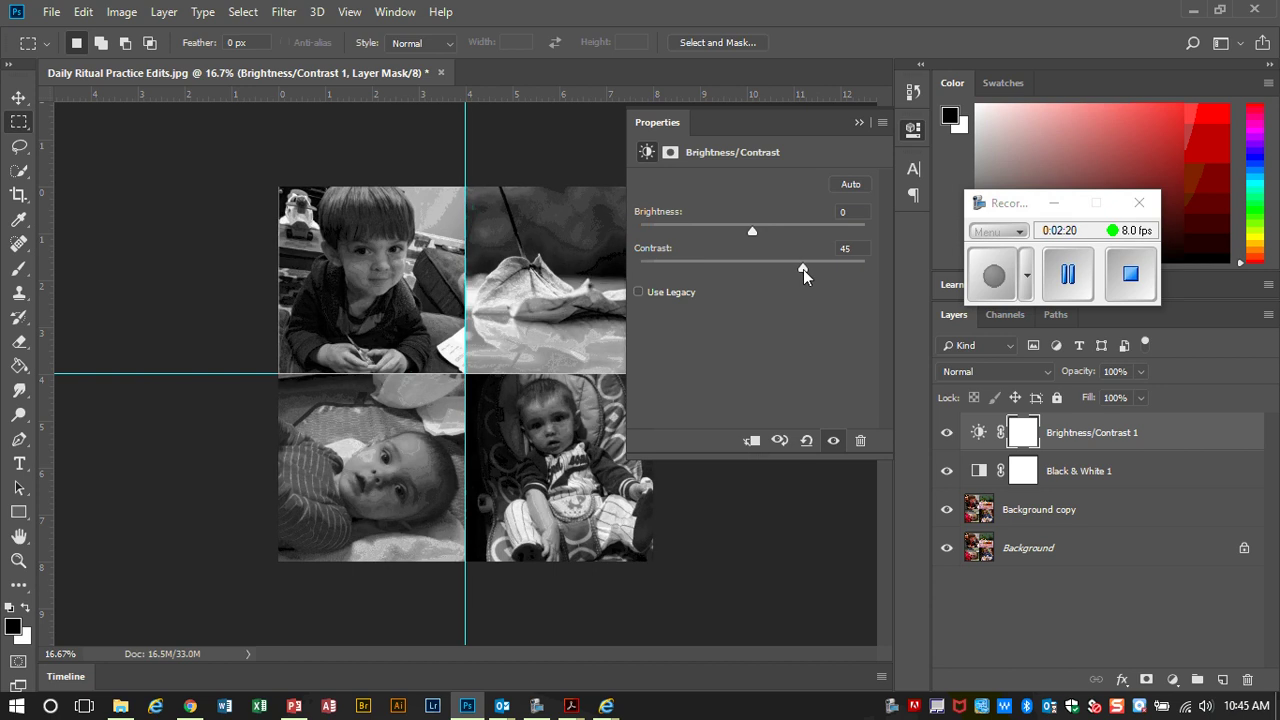
pyautogui.moveTo(750, 233)
pyautogui.mouseDown()
pyautogui.moveTo(761, 233)
pyautogui.moveTo(739, 232)
pyautogui.moveTo(767, 237)
pyautogui.mouseUp()
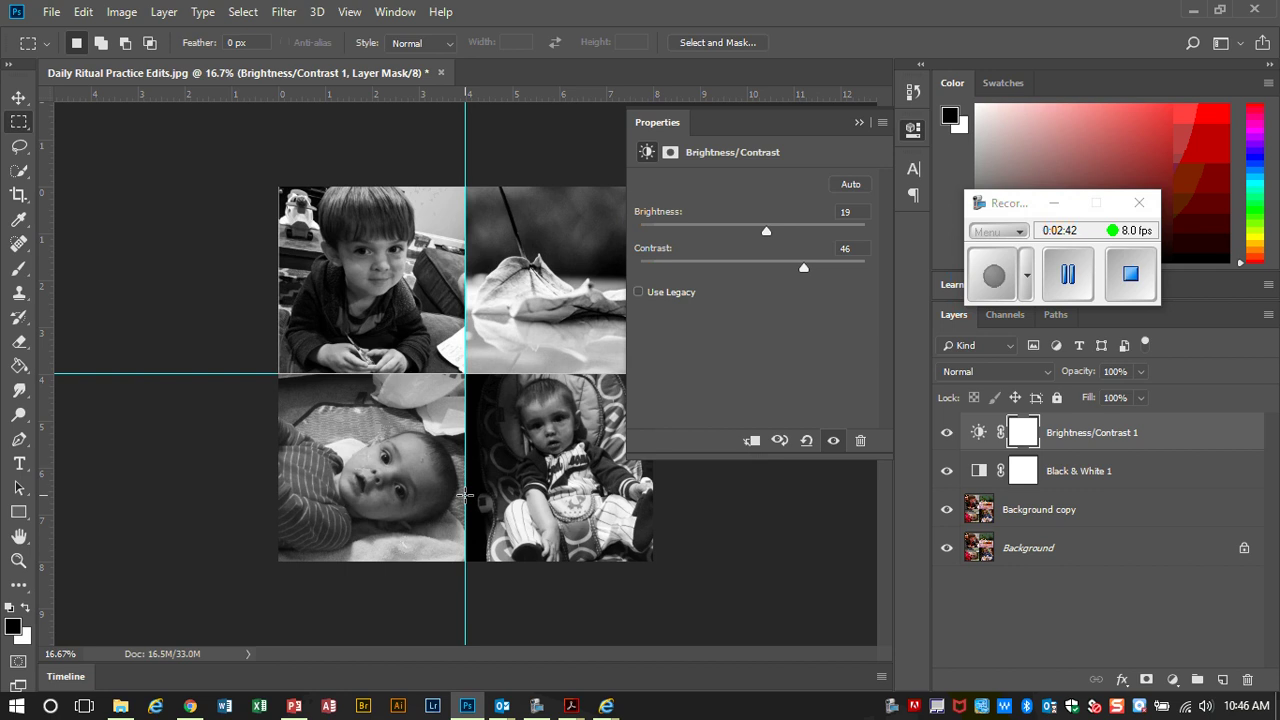
# Merge Brightness/Contrast 1, Black & White 1 and Background copy into one layer.
pyautogui.click(914, 130)
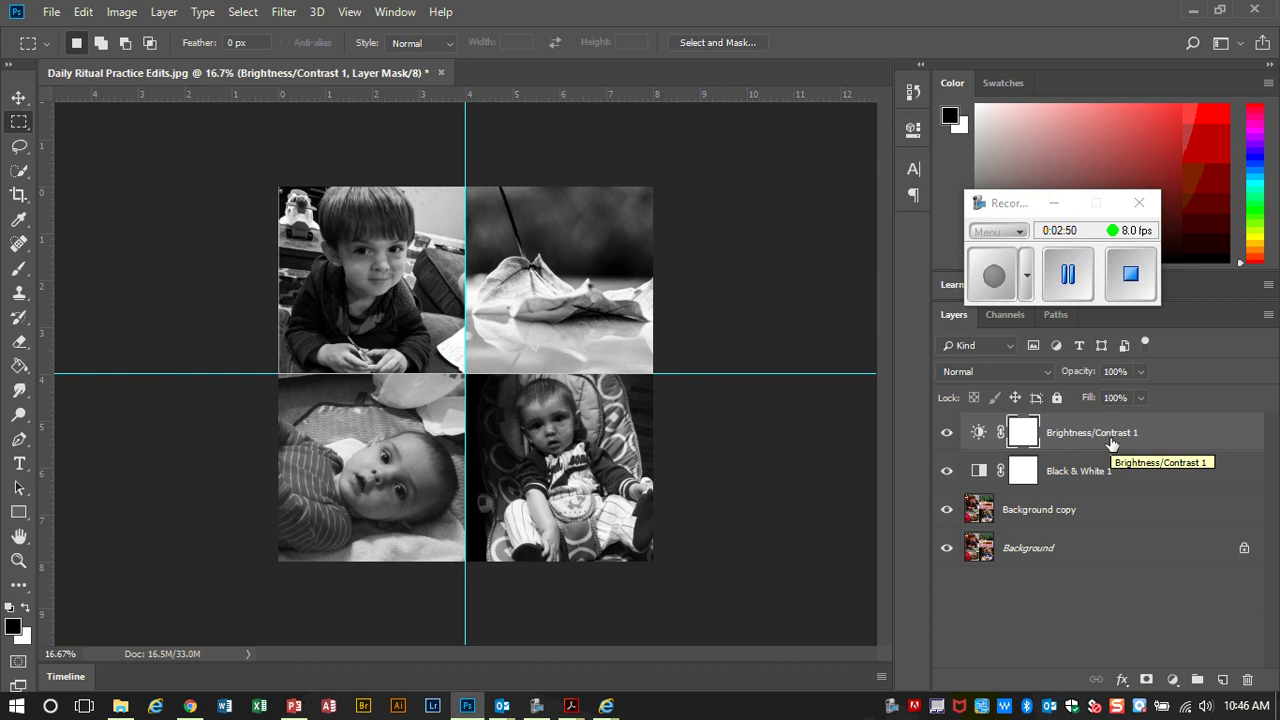
pyautogui.keyDown('ctrl'); pyautogui.click(1135, 474); pyautogui.keyUp('ctrl')
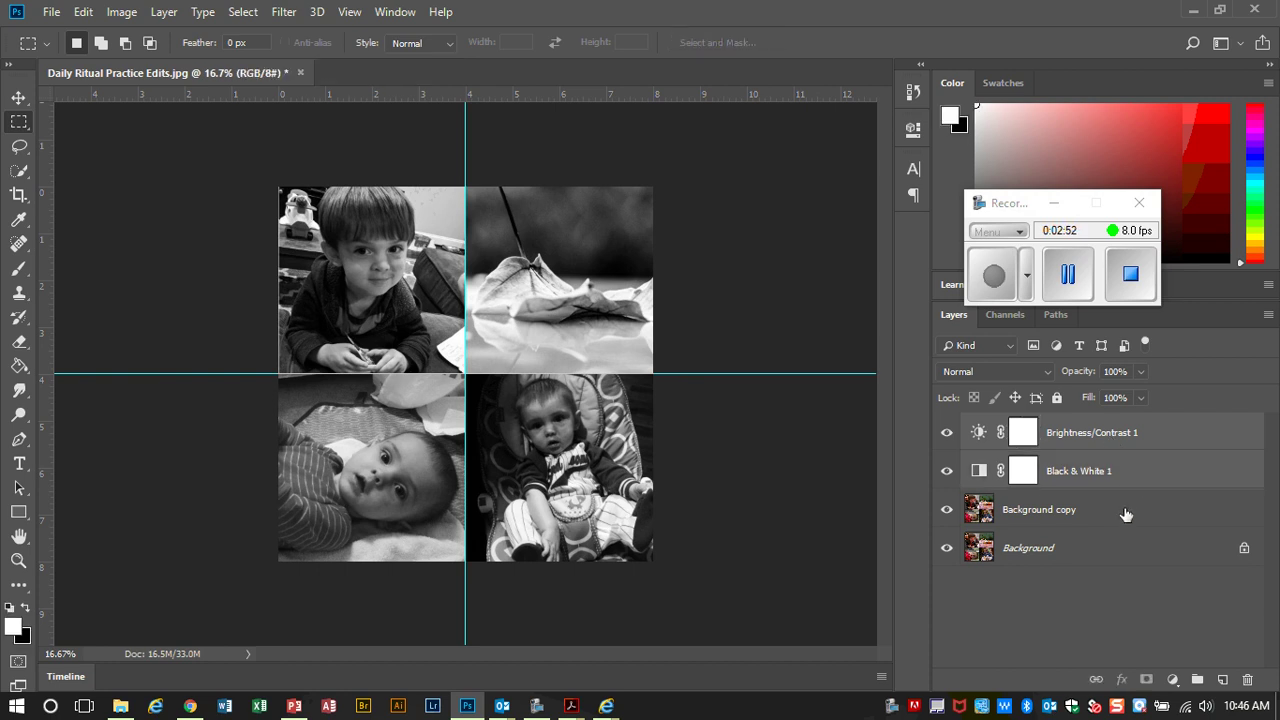
pyautogui.keyDown('ctrl'); pyautogui.click(1126, 514); pyautogui.keyUp('ctrl')
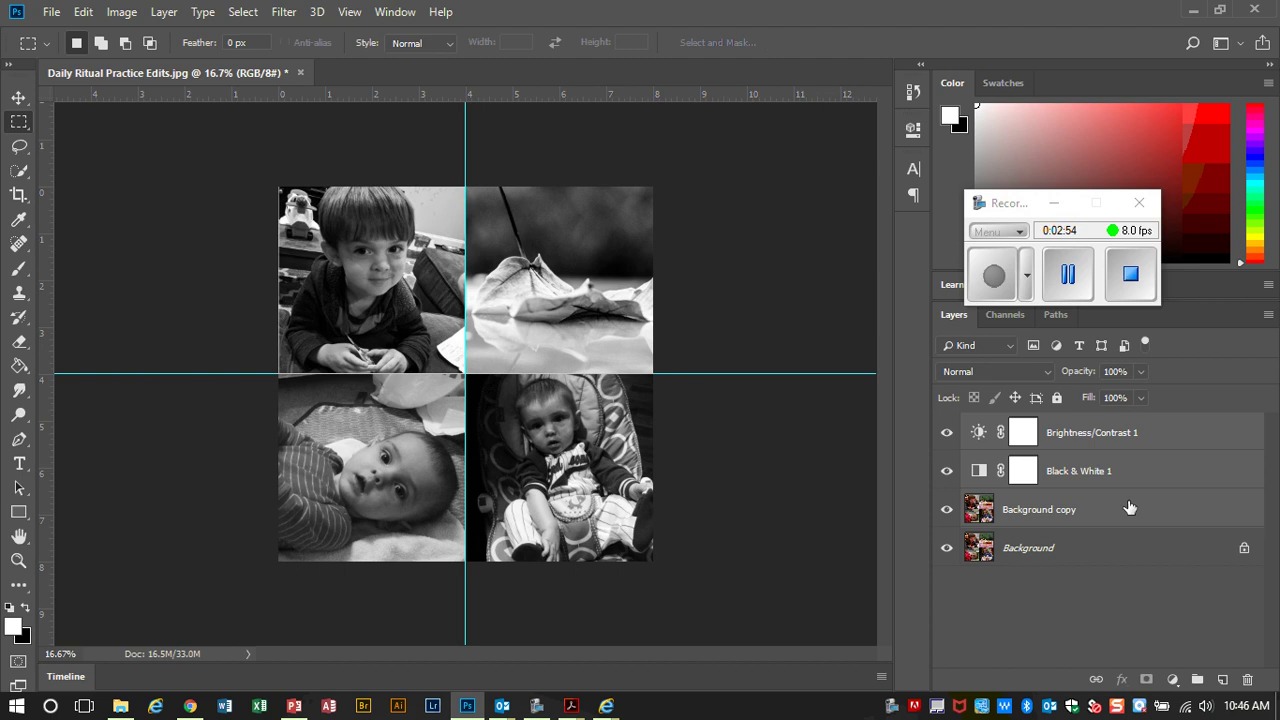
pyautogui.rightClick(1162, 468)
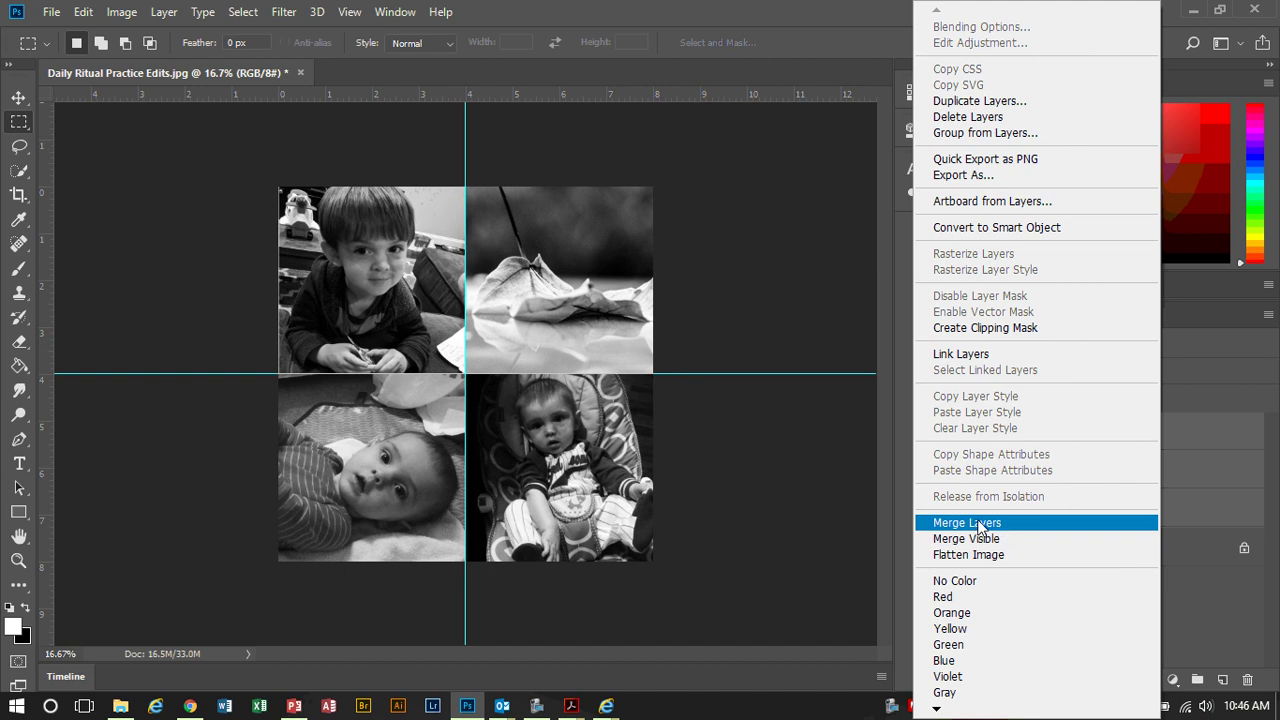
pyautogui.press('Escape')
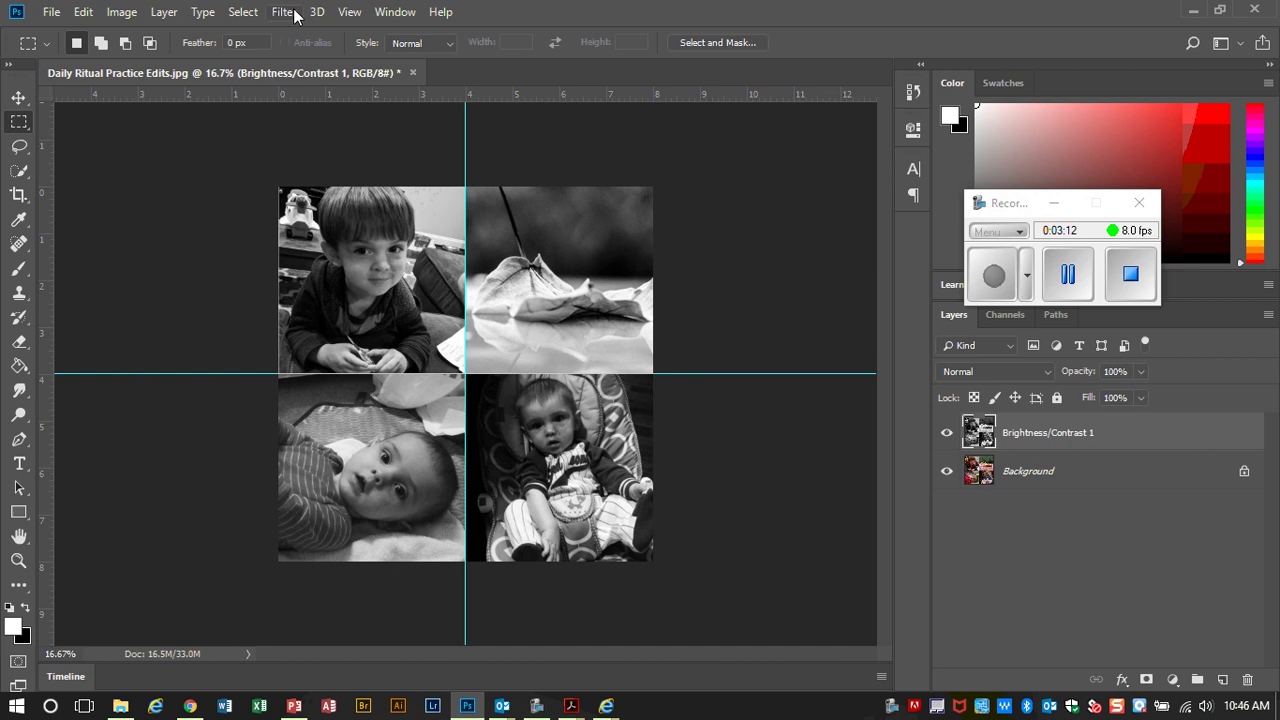
# Open Image > Adjustments > Posterize, previewing the collage at 4 levels.
pyautogui.click(123, 14)
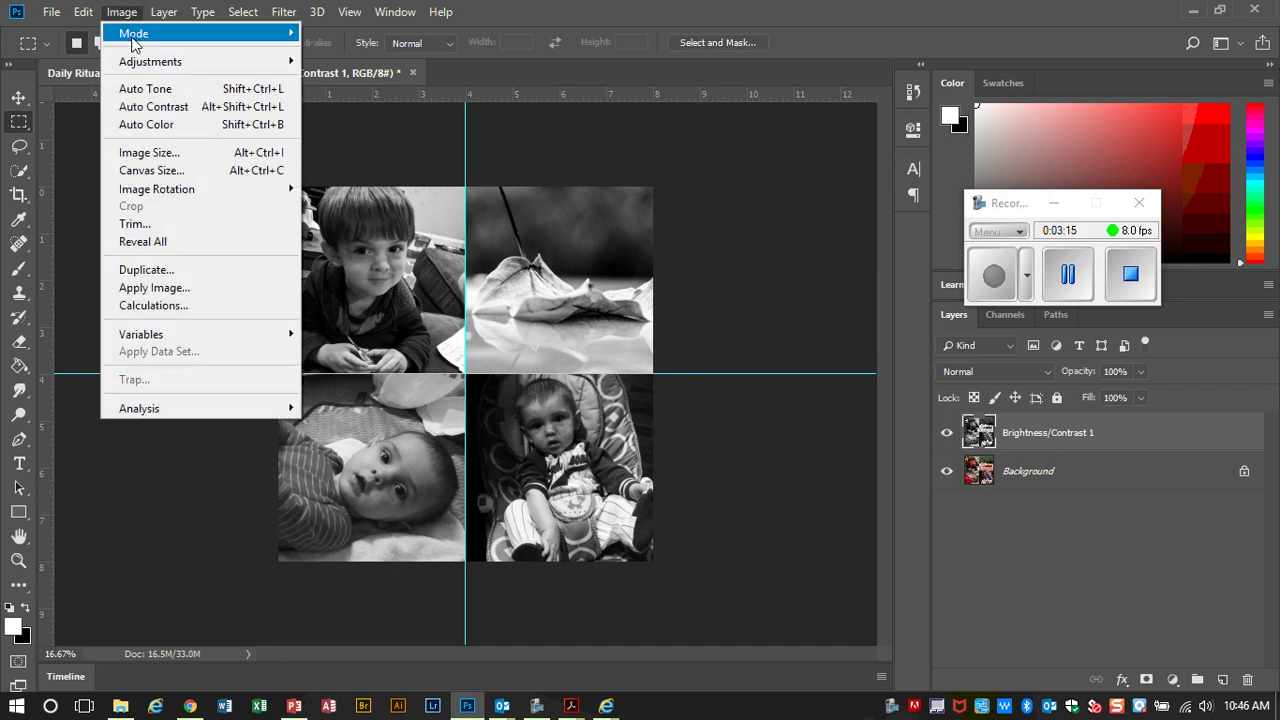
pyautogui.moveTo(138, 62)
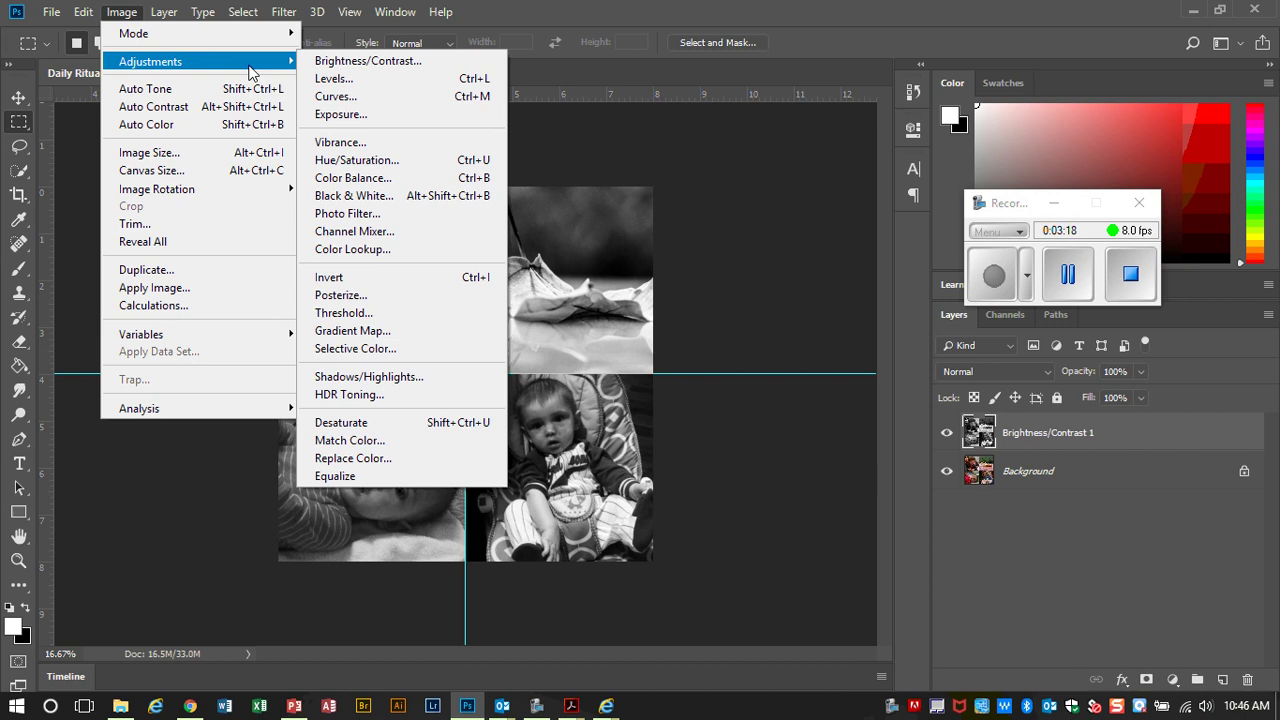
pyautogui.click(340, 295)
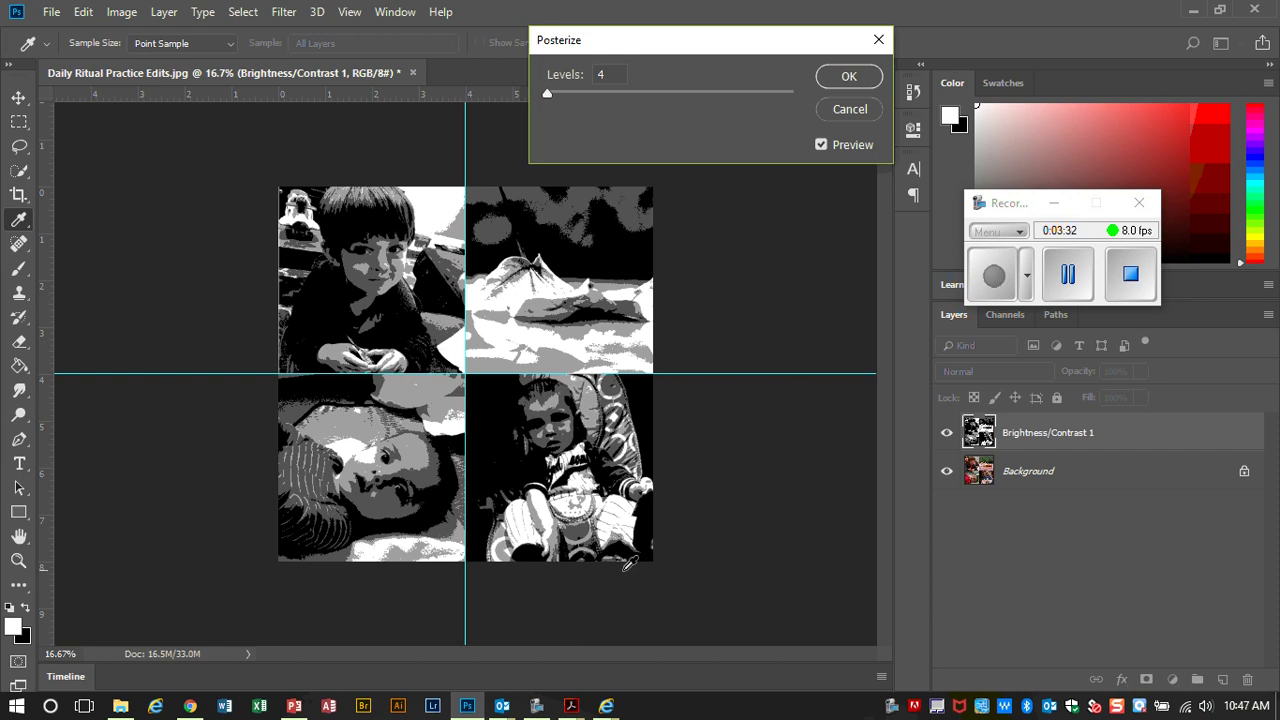
# Compare the posterize preview against the original, then set Levels to 5.
pyautogui.click(821, 145)
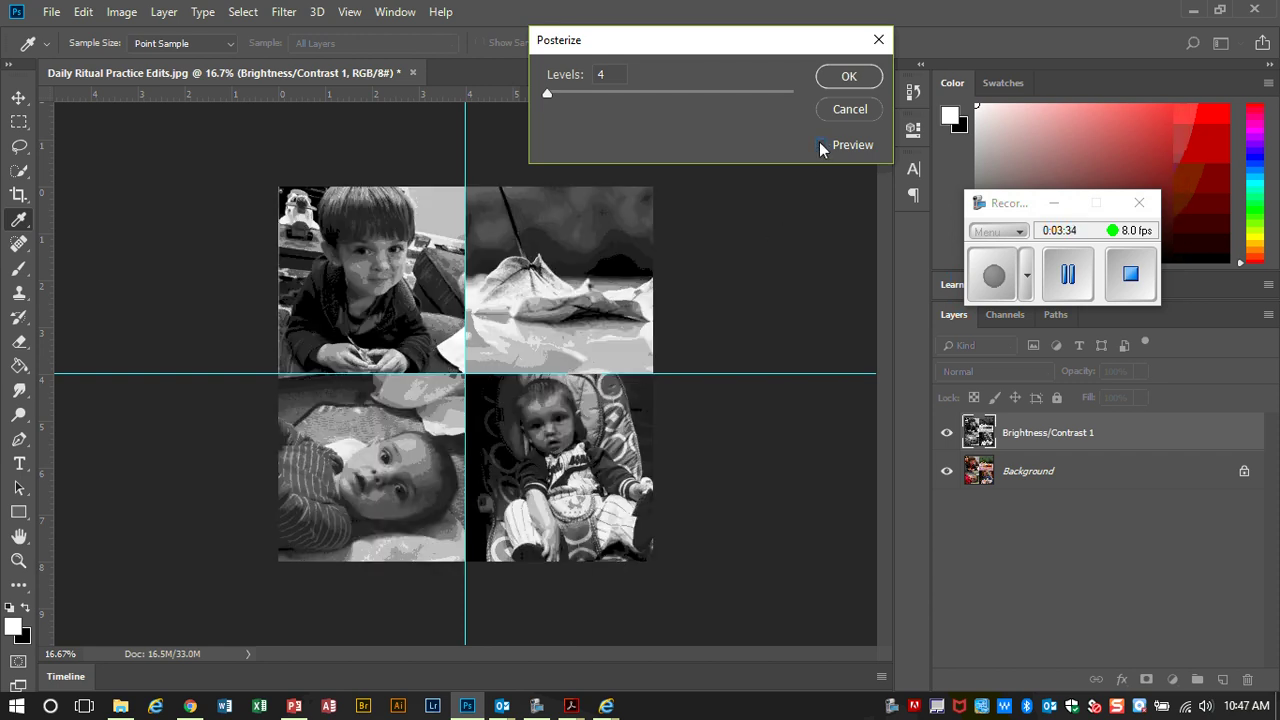
pyautogui.click(821, 145)
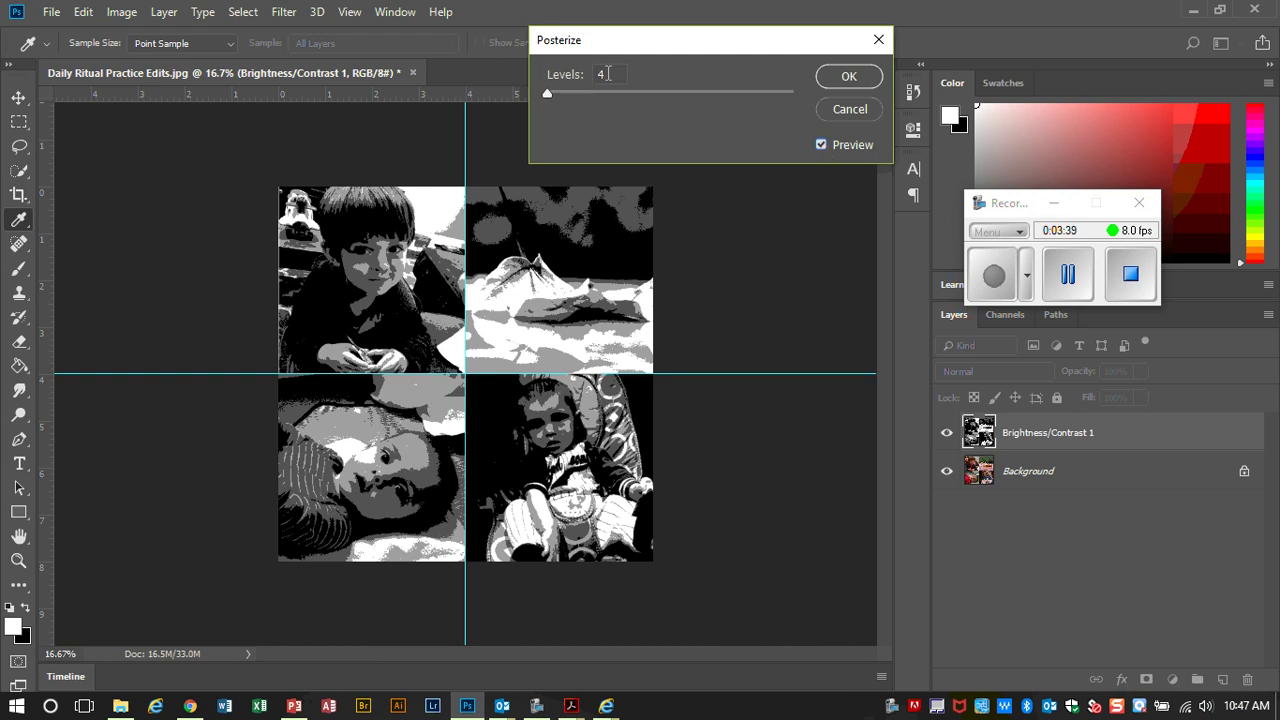
pyautogui.click(547, 93)
pyautogui.write('5')
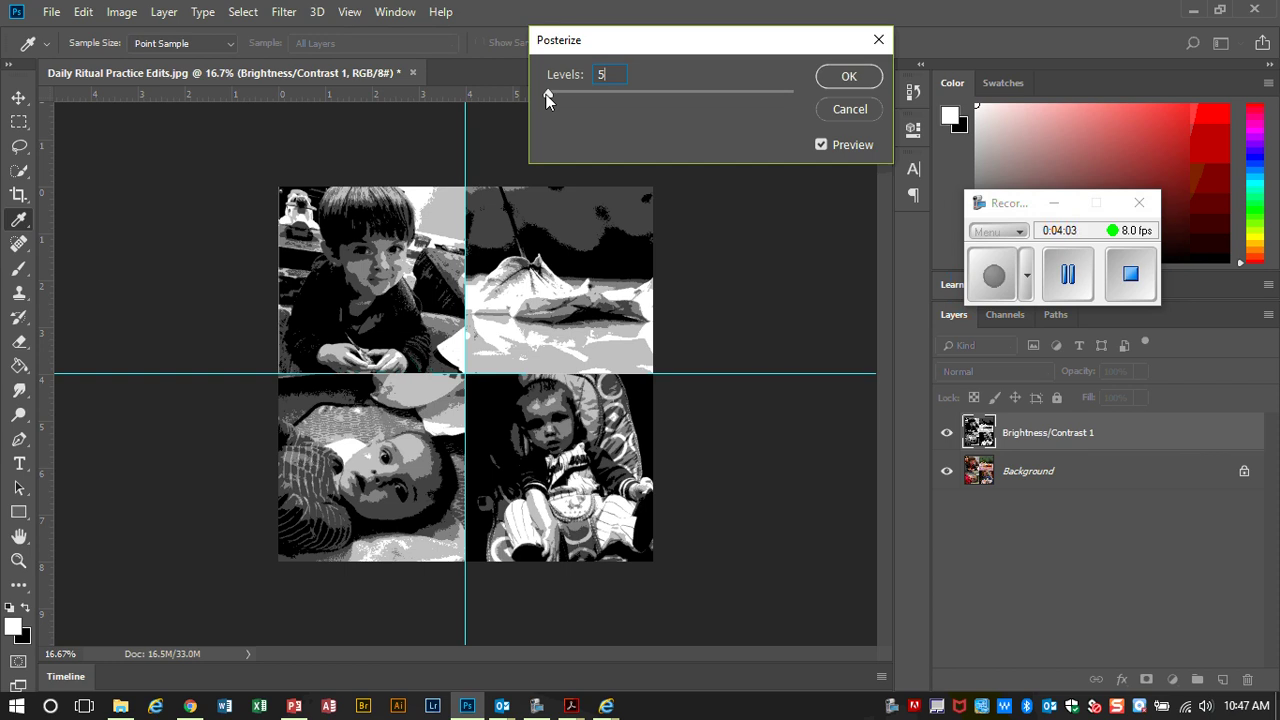
# Try Posterize levels 3, 6, 9 and 17, then apply it at 5 levels.
pyautogui.moveTo(547, 96); pyautogui.dragTo(543, 97)
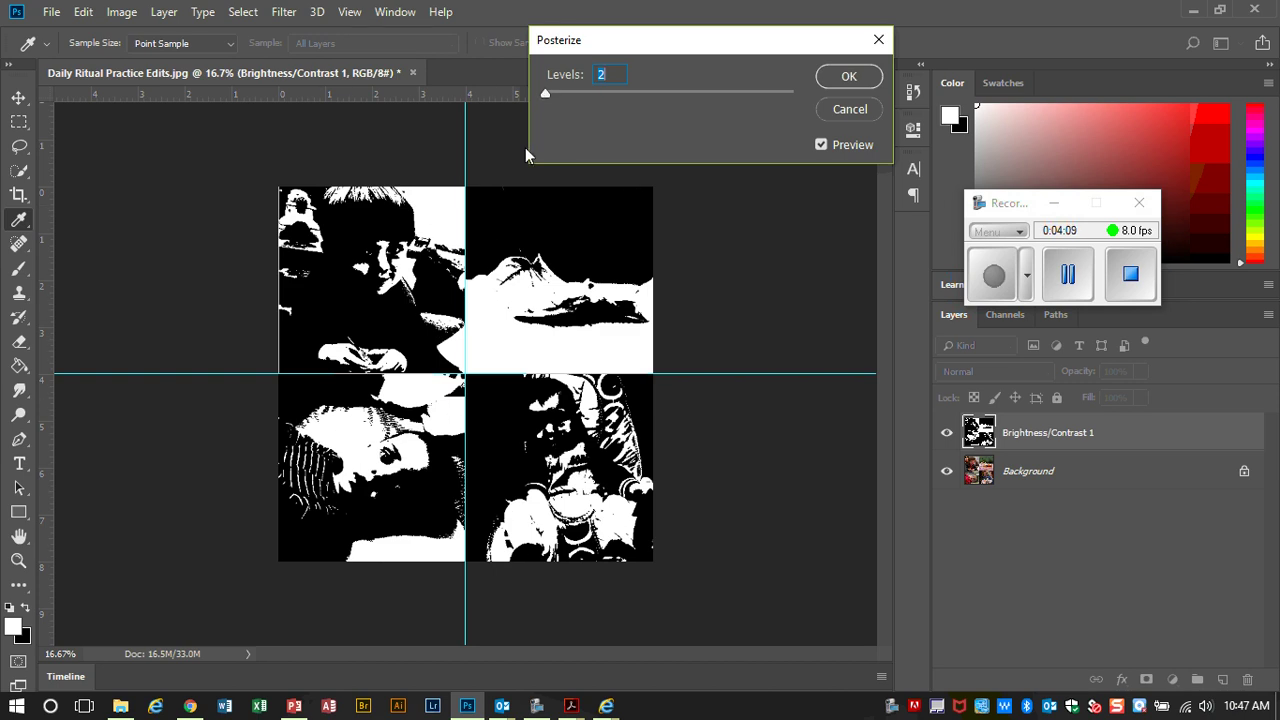
pyautogui.write('3')
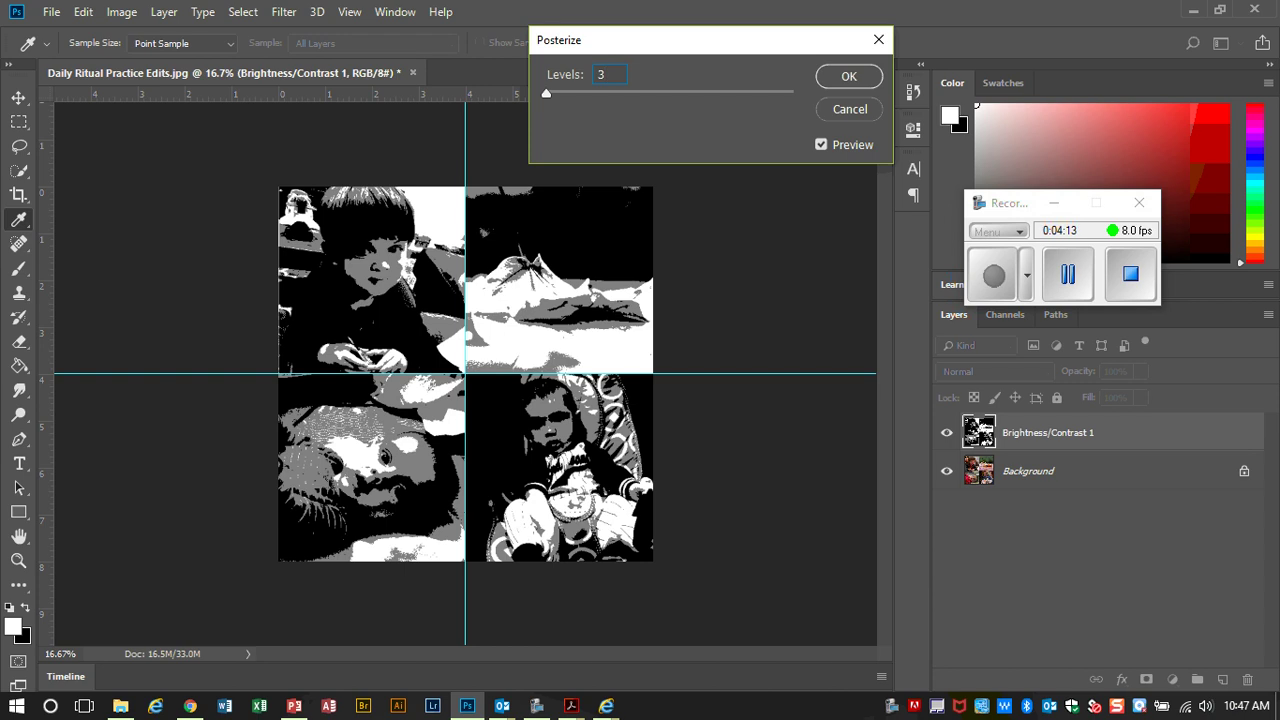
pyautogui.moveTo(550, 90); pyautogui.dragTo(549, 94)
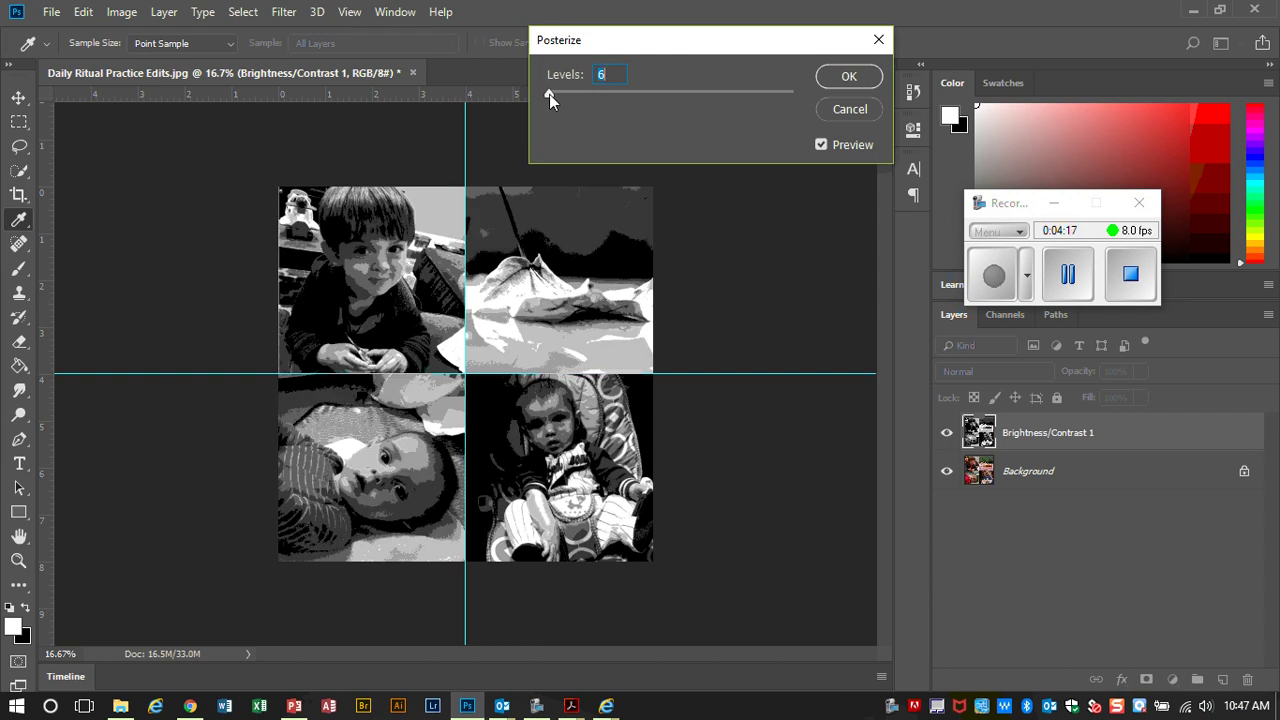
pyautogui.moveTo(549, 94); pyautogui.dragTo(552, 94)
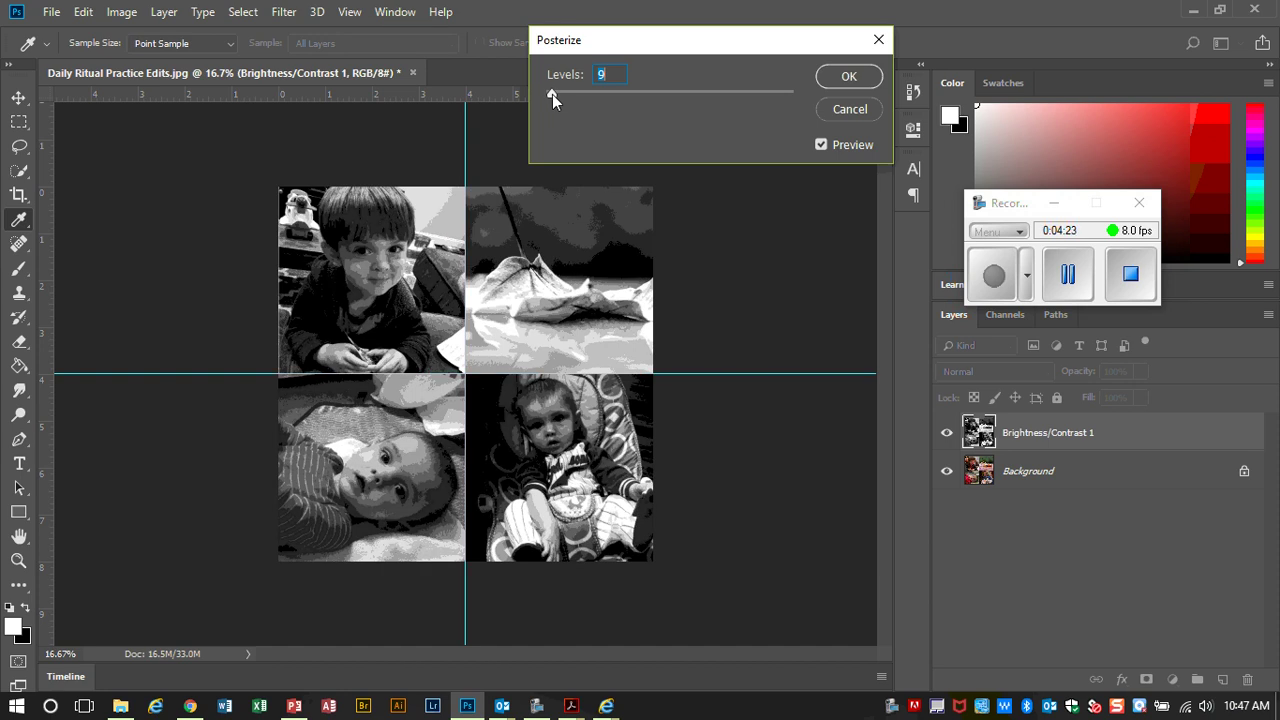
pyautogui.moveTo(552, 94)
pyautogui.mouseDown()
pyautogui.moveTo(657, 98)
pyautogui.moveTo(547, 97)
pyautogui.mouseUp()
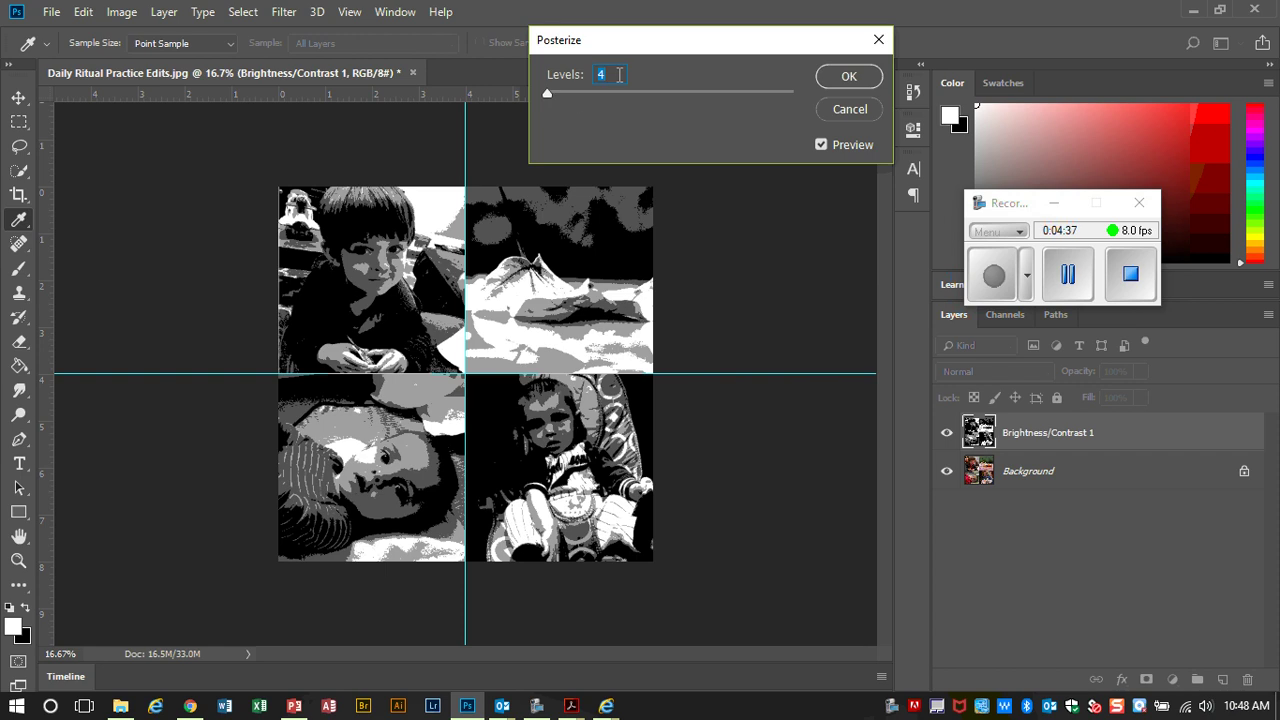
pyautogui.press('BackSpace')
pyautogui.write('5')
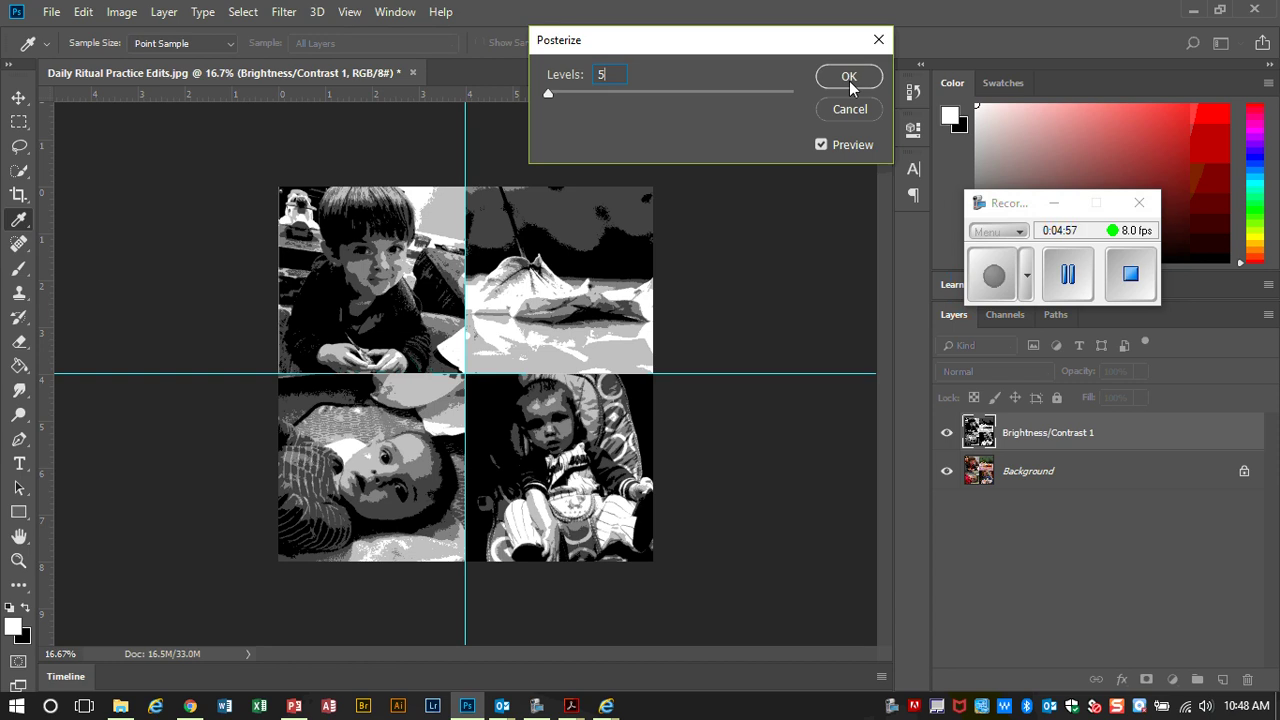
pyautogui.click(845, 80)
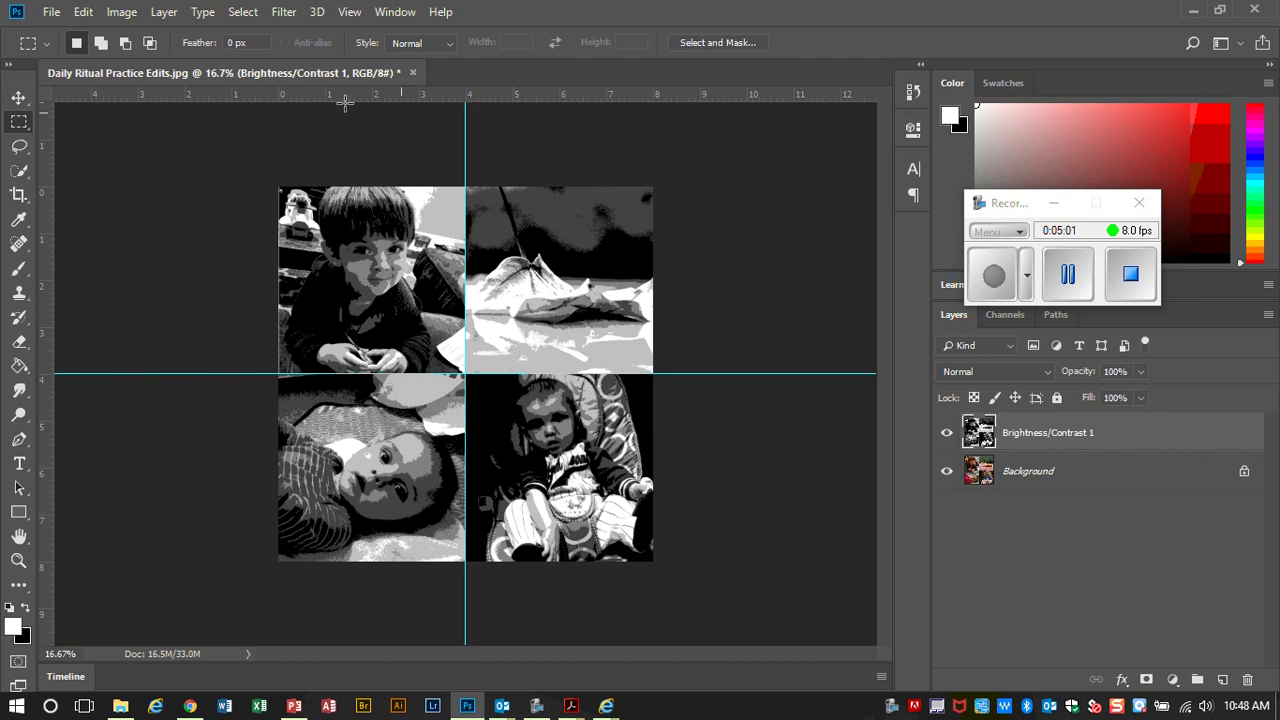
# Save As a Photoshop PSD named with the student's name plus _Posterize.
pyautogui.click(52, 12)
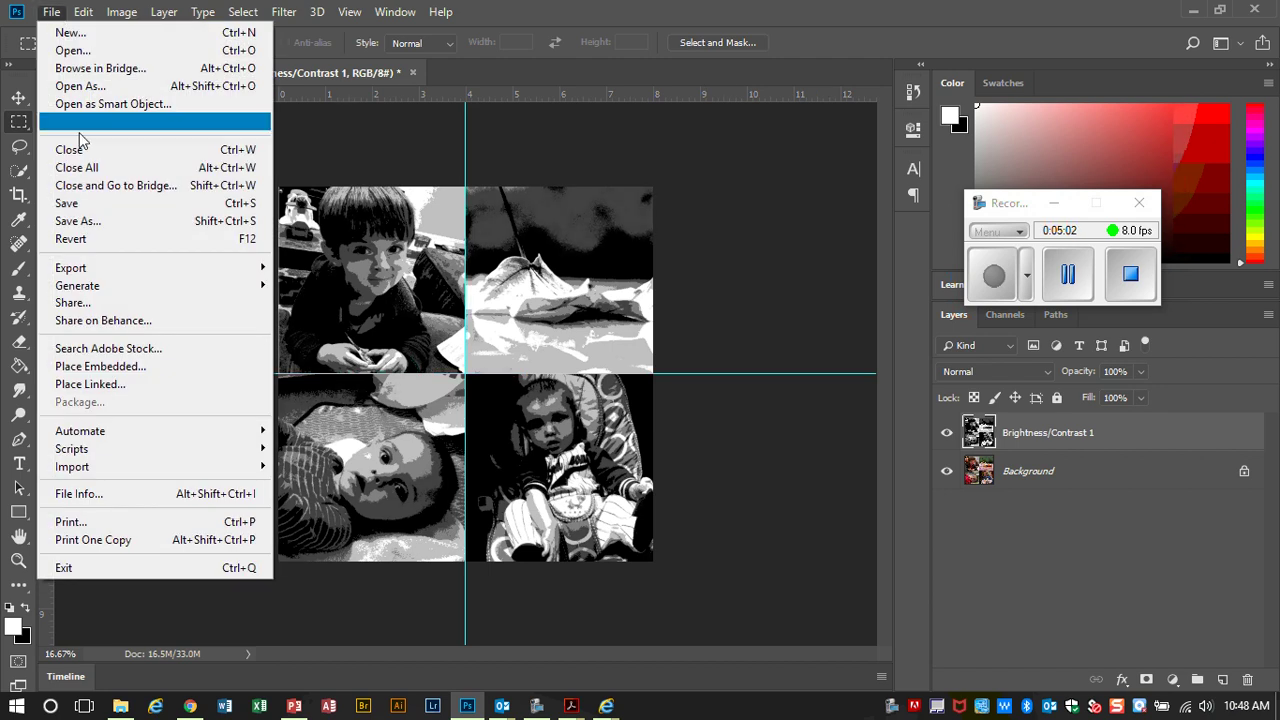
pyautogui.click(95, 218)
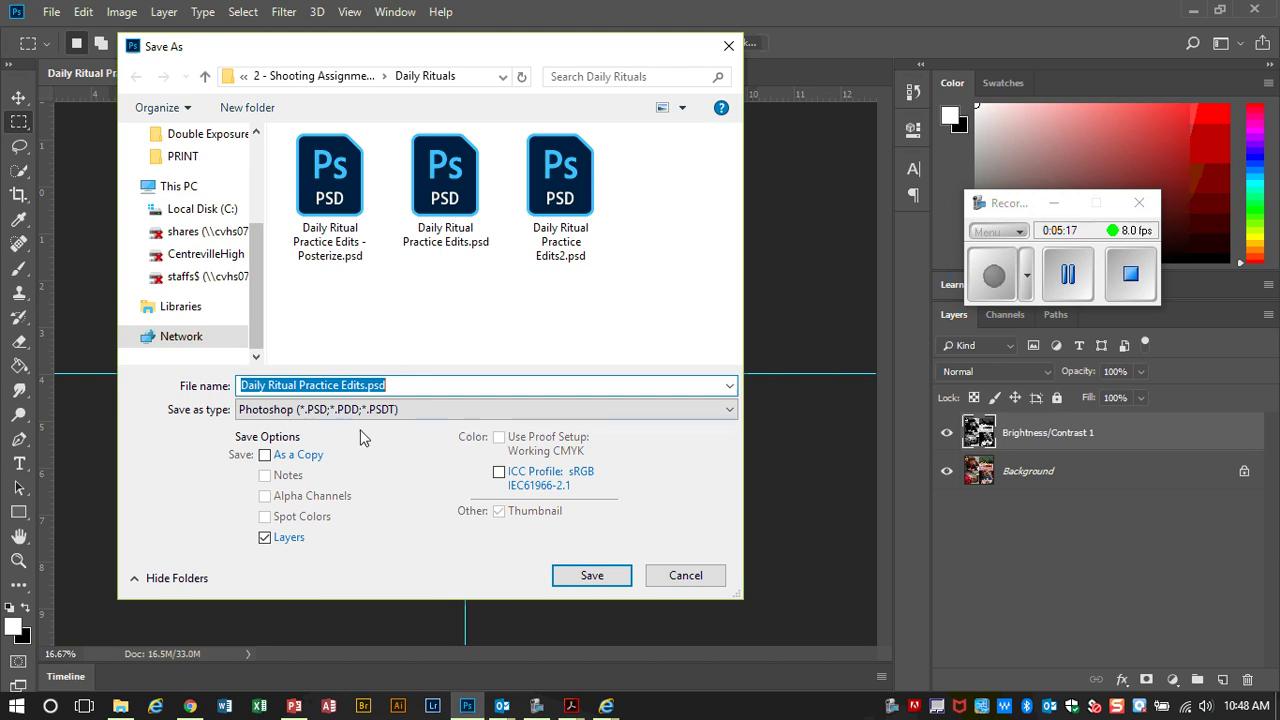
pyautogui.write('Se')
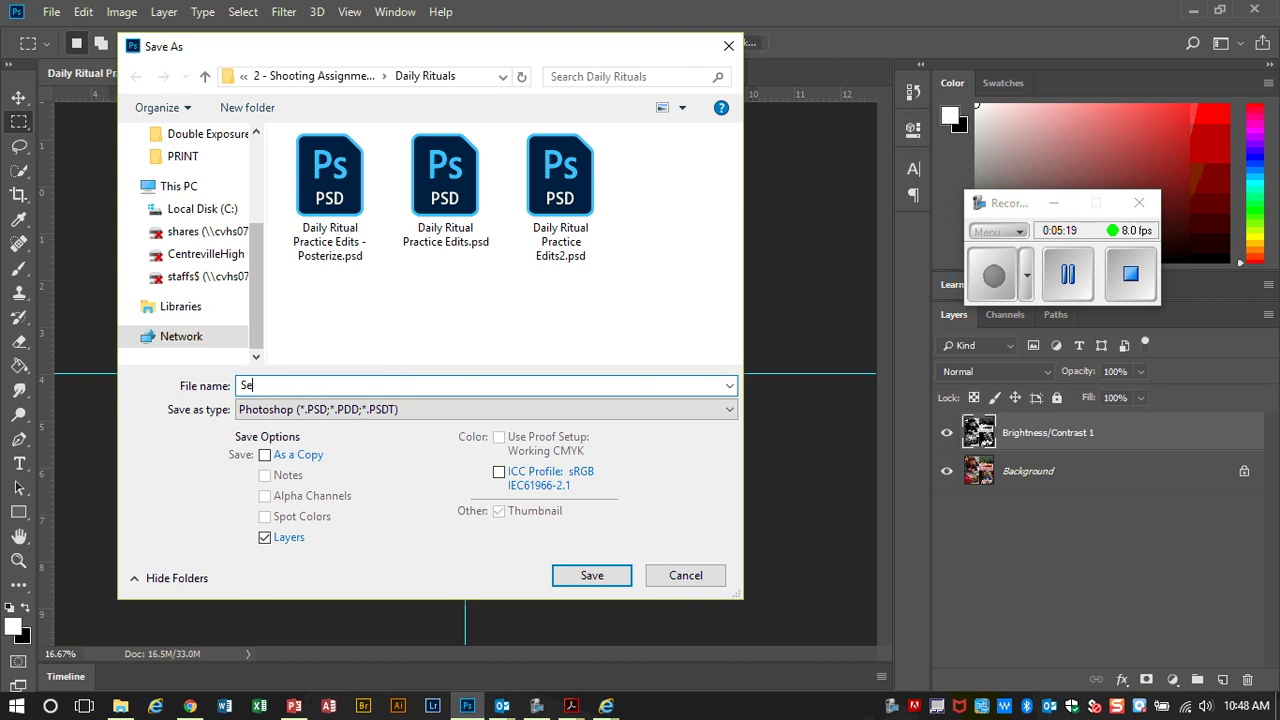
pyautogui.write('arch_Katharine_Posterizw')
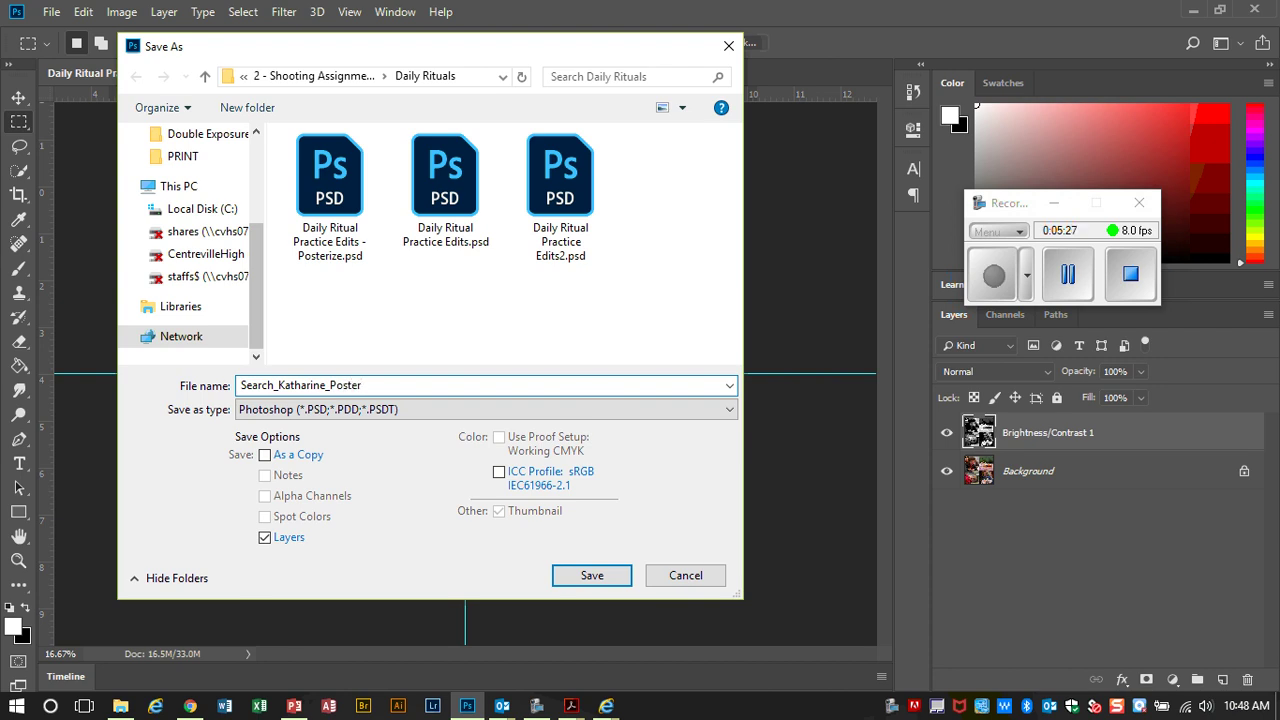
pyautogui.press('BackSpace')
pyautogui.write('e')
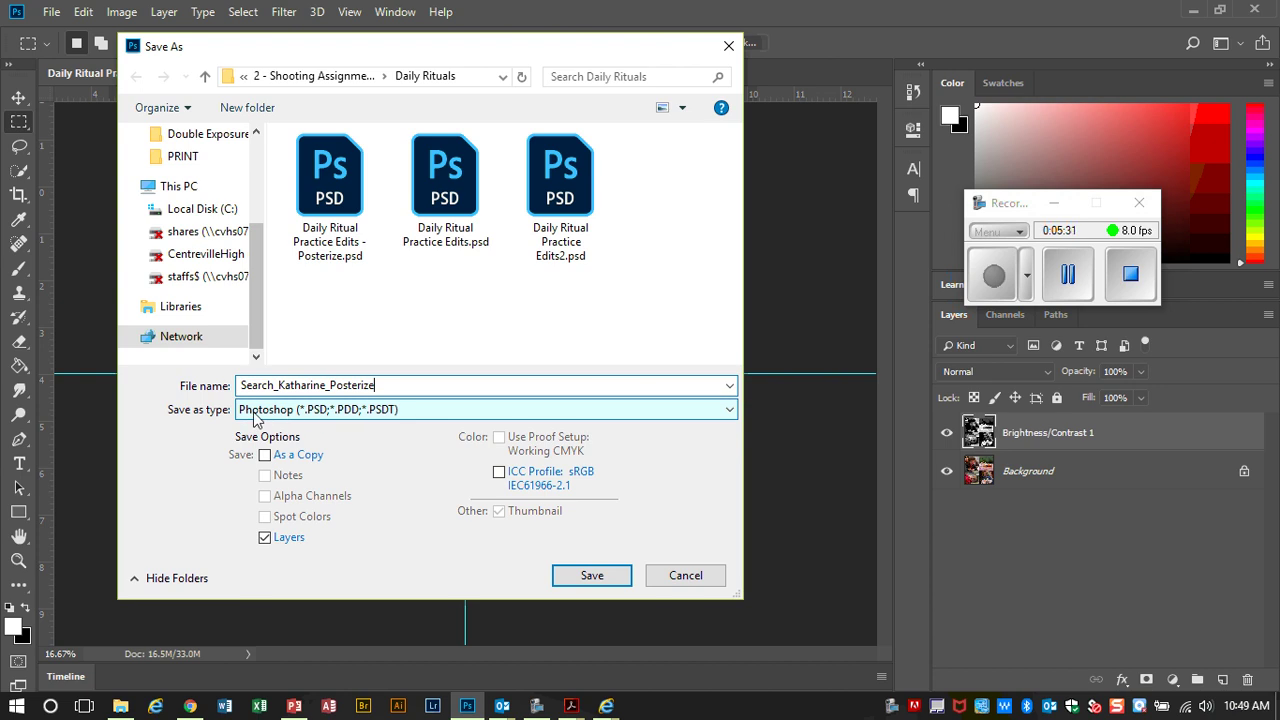
pyautogui.click(592, 577)
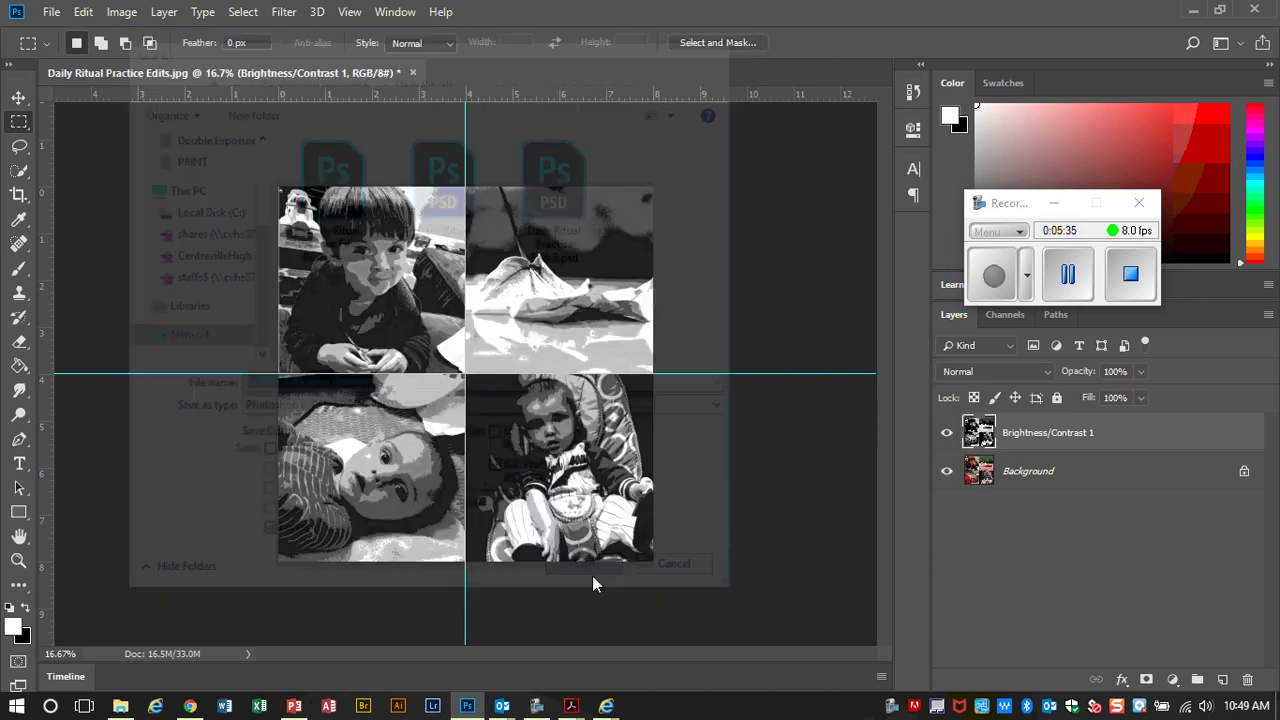
# Finish the PSD save, then save a JPEG copy to Daily Rituals at Quality 8 (High).
pyautogui.click(1236, 314)
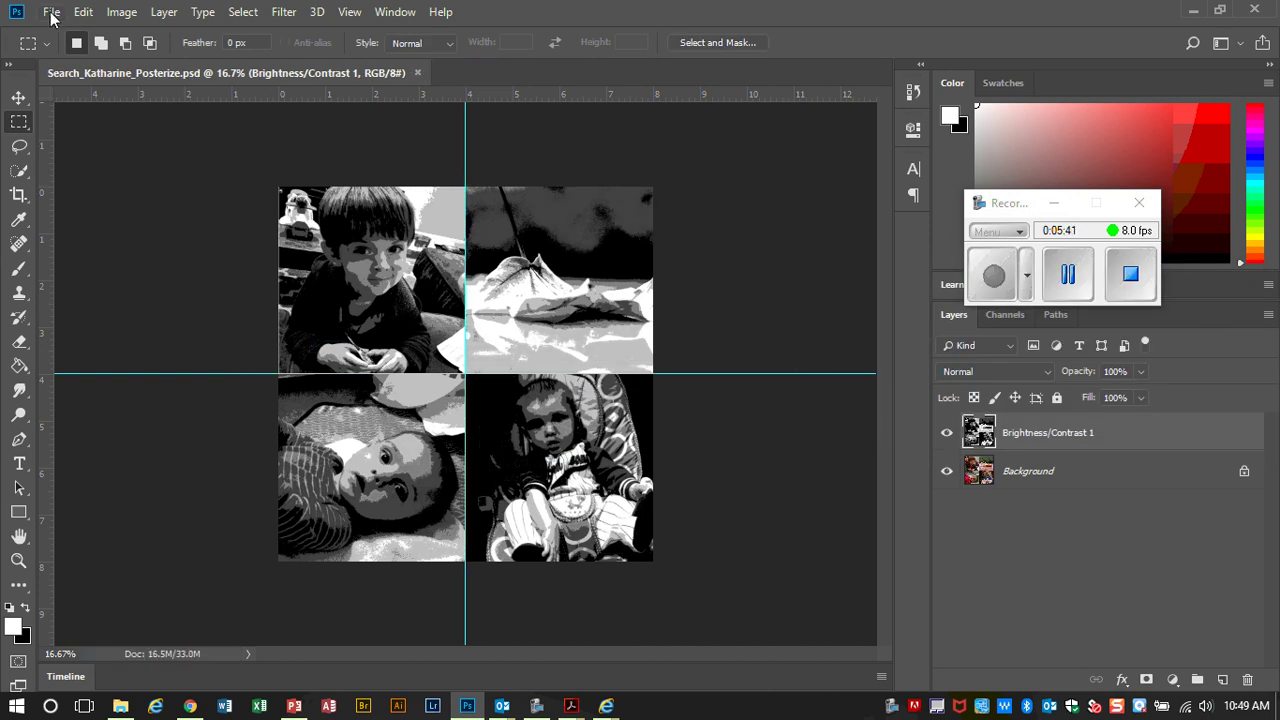
pyautogui.click(51, 14)
pyautogui.click(90, 221)
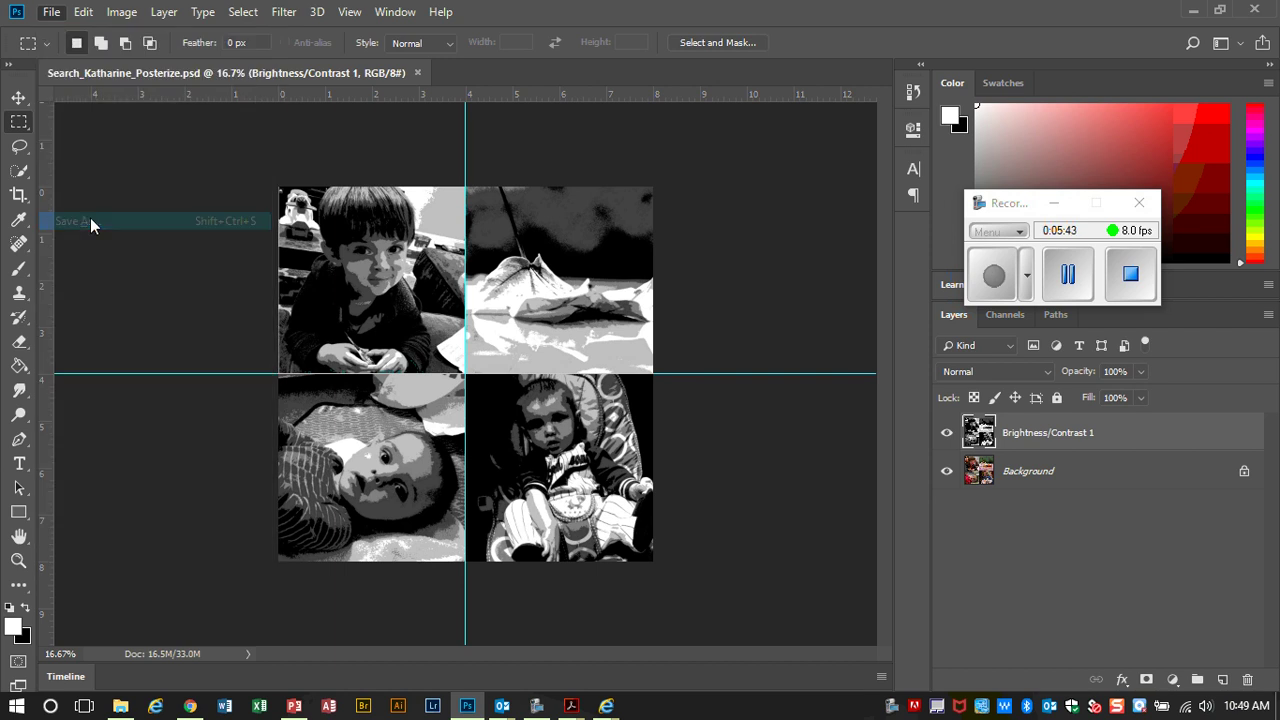
pyautogui.click(416, 412)
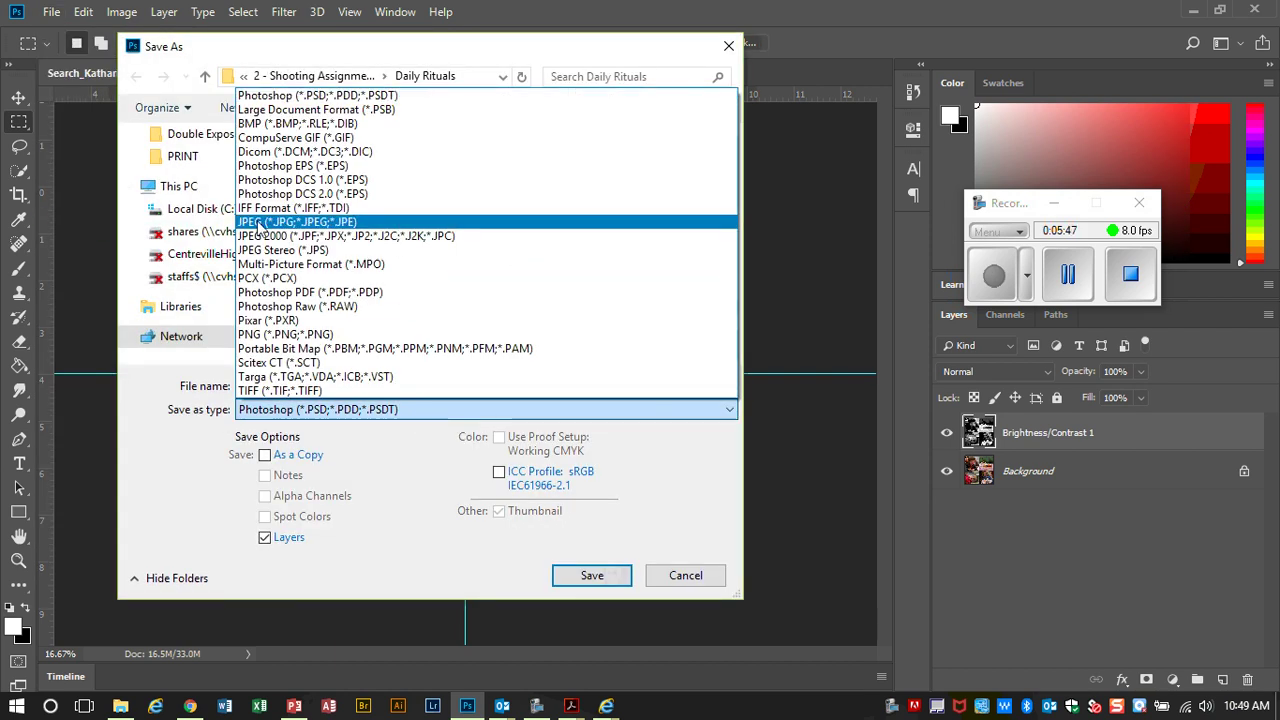
pyautogui.click(258, 222)
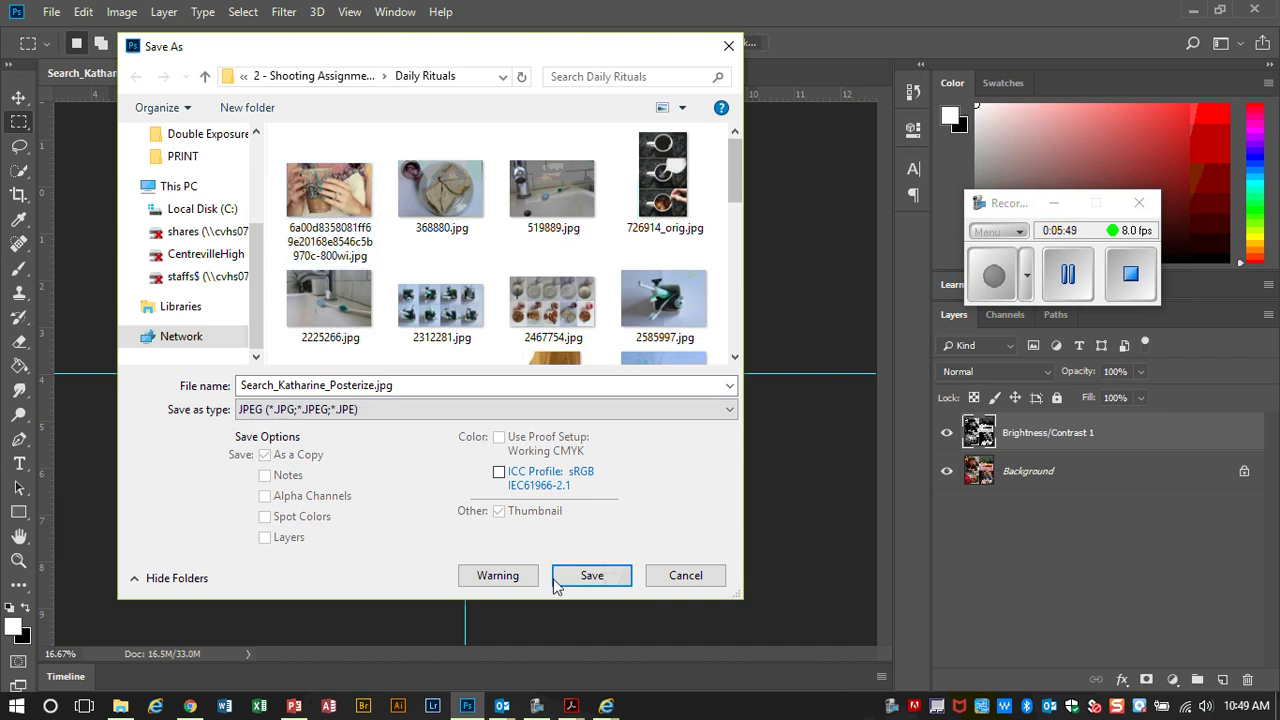
pyautogui.click(585, 576)
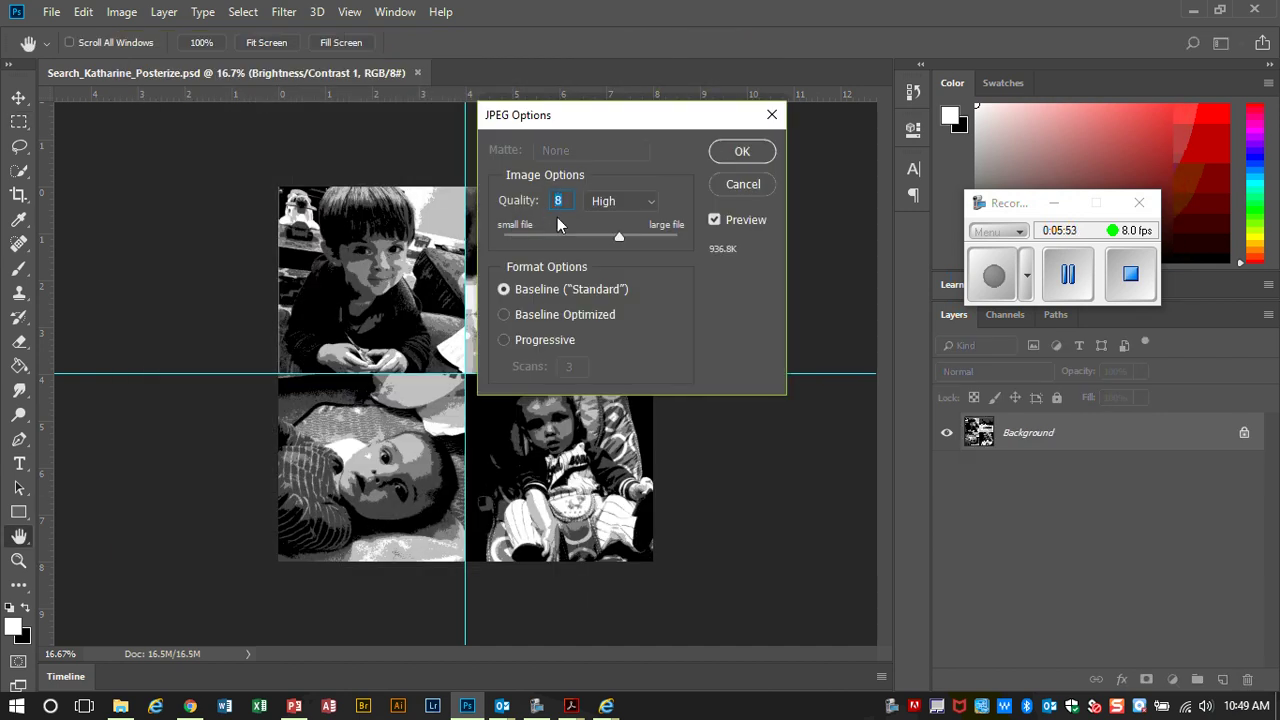
pyautogui.click(727, 156)
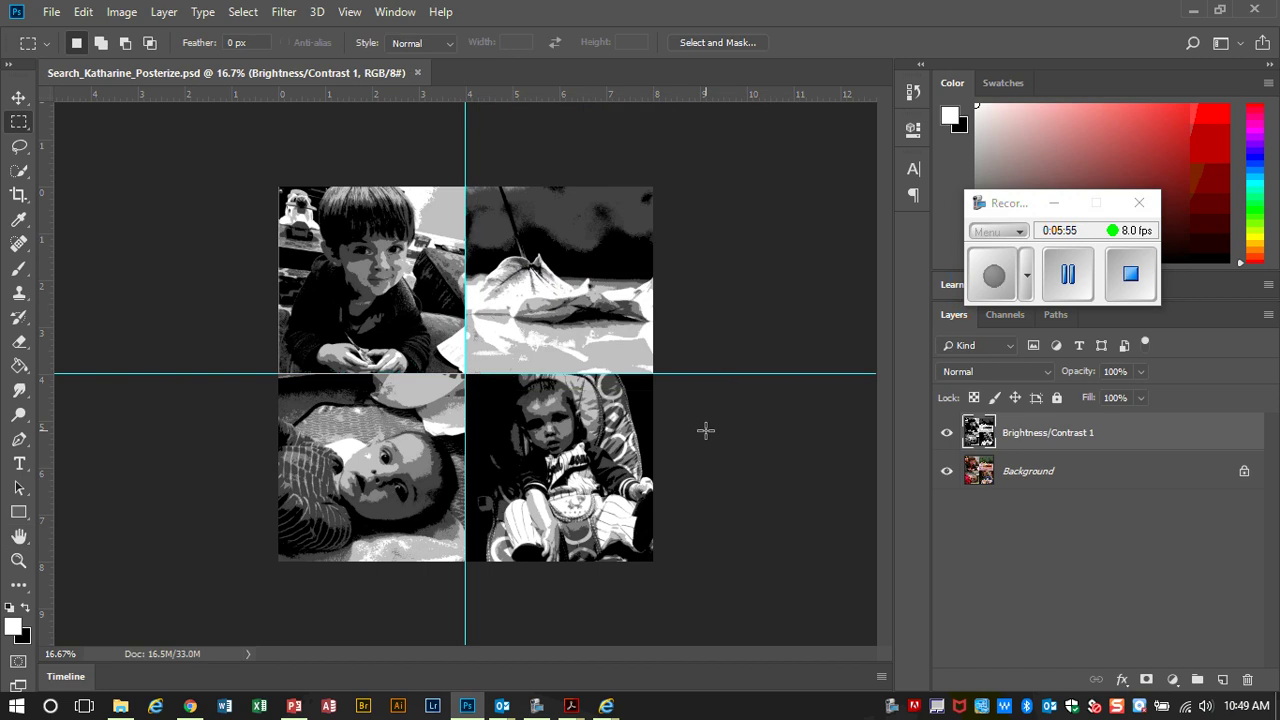